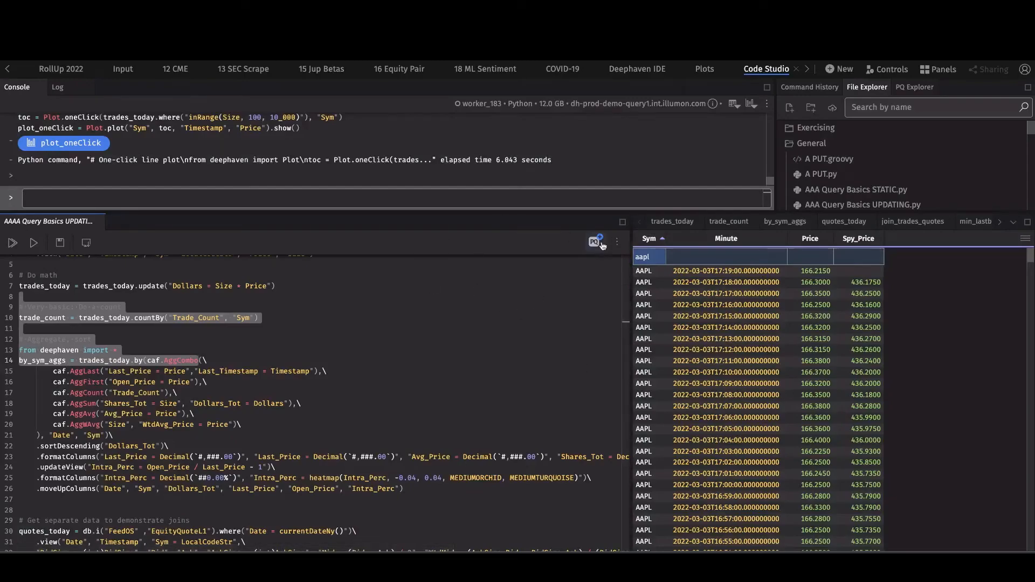
- Maximize the code editor, then restore the console, files and tables panels around it
left_click(623, 221)
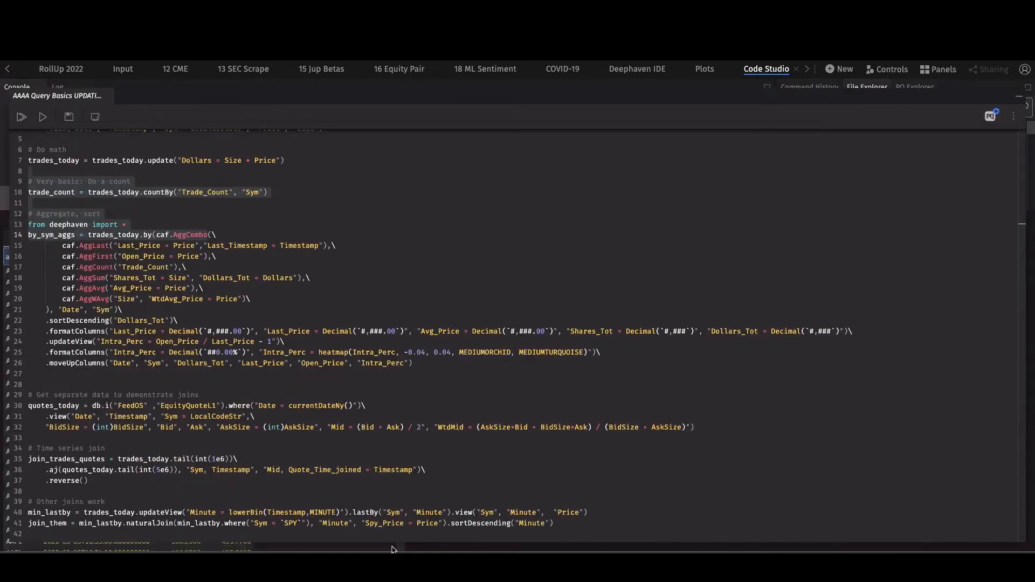
scroll(434, 438, "up", 1)
scroll(434, 438, "down", 1)
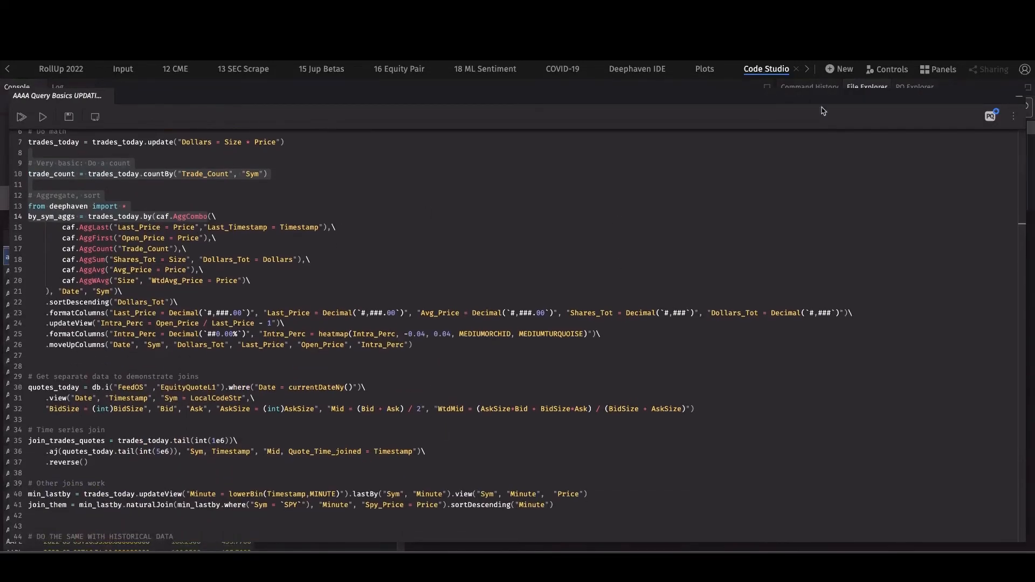
left_click(1019, 96)
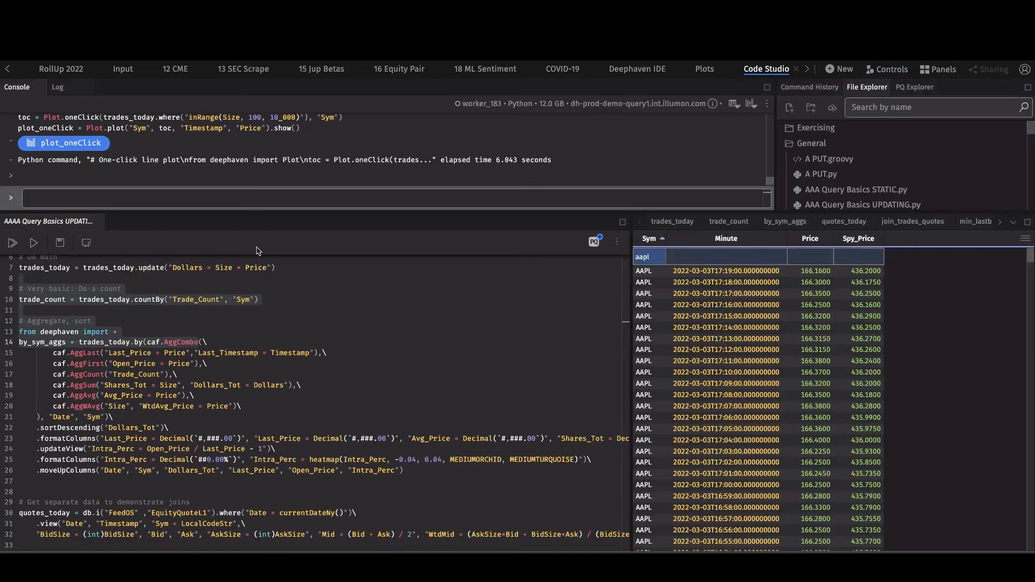
left_click(182, 290)
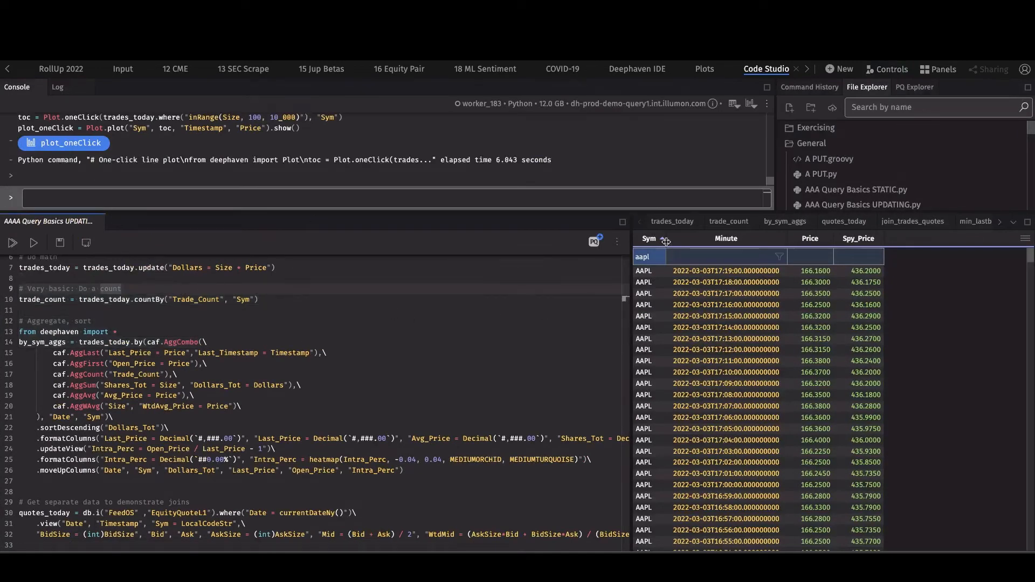
- Show the live trades_today table and select the by_sym_aggs script lines 13–20
left_click(672, 221)
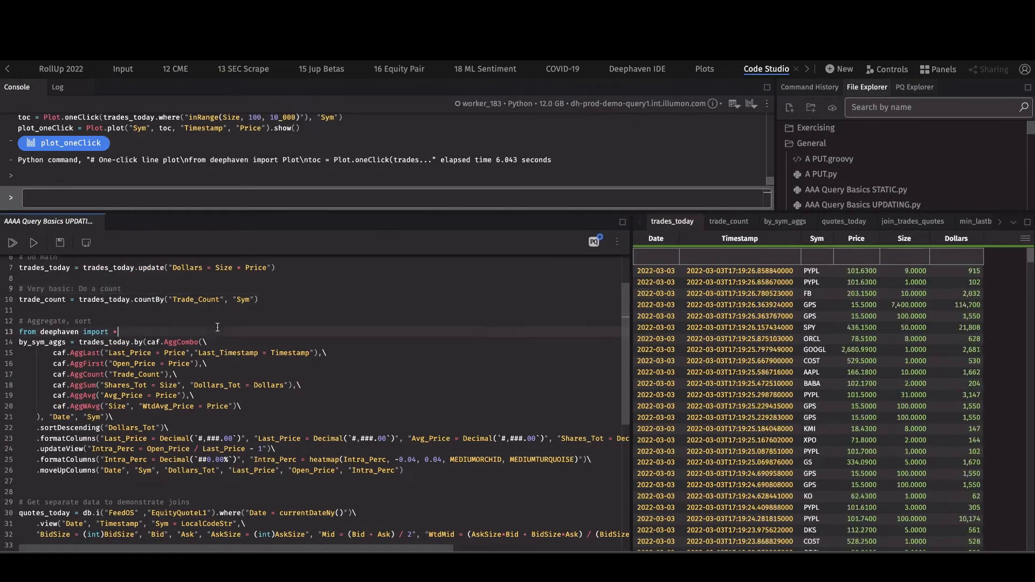
left_click_drag(218, 328, 232, 452)
scroll(232, 452, "down", 10)
scroll(308, 386, "up", 12)
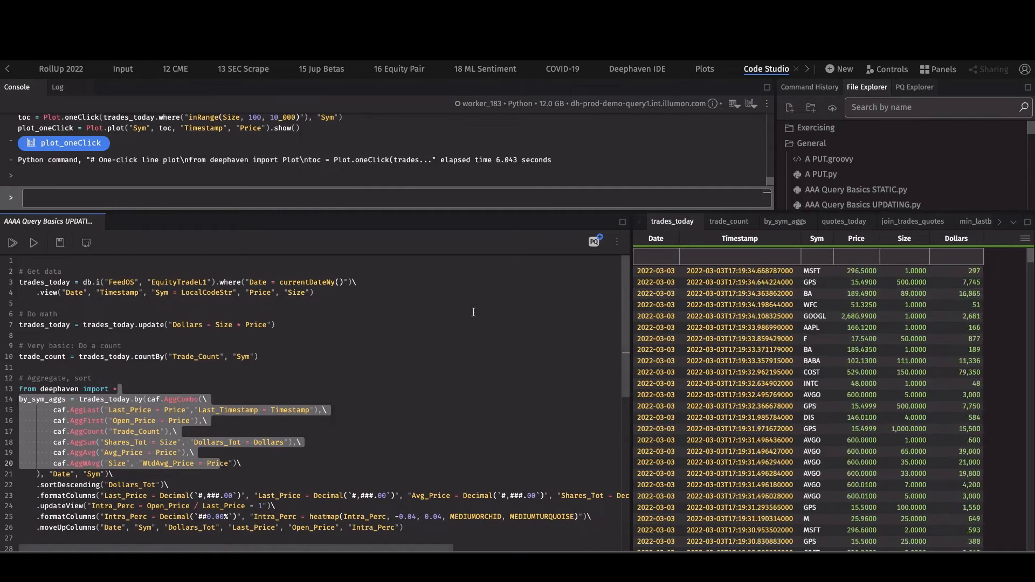
- Make the script a persistent query on Query_4 and review its advanced and scheduling settings
left_click(520, 310)
left_click(594, 242)
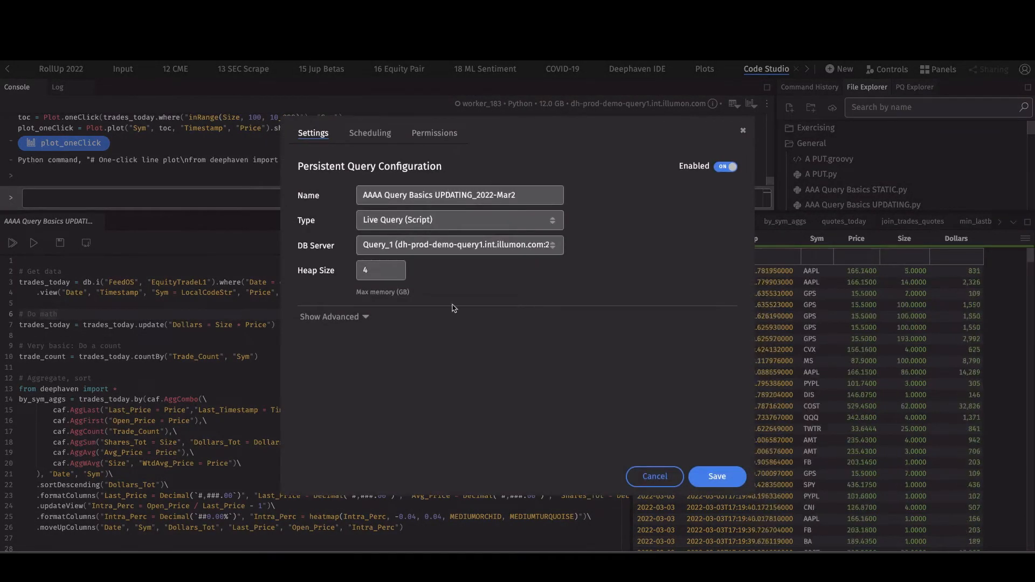
left_click(457, 246)
left_click(442, 289)
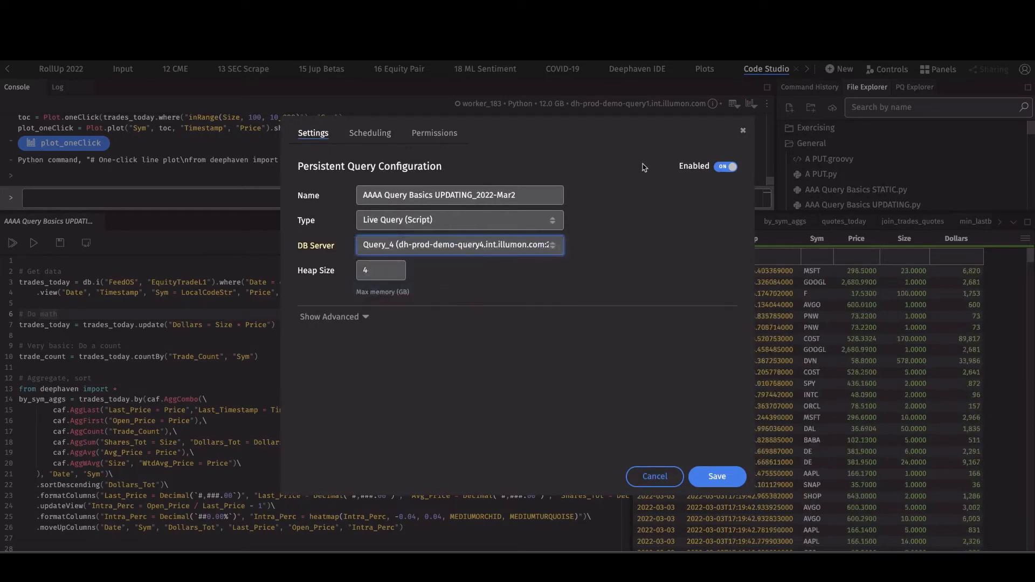
left_click(351, 316)
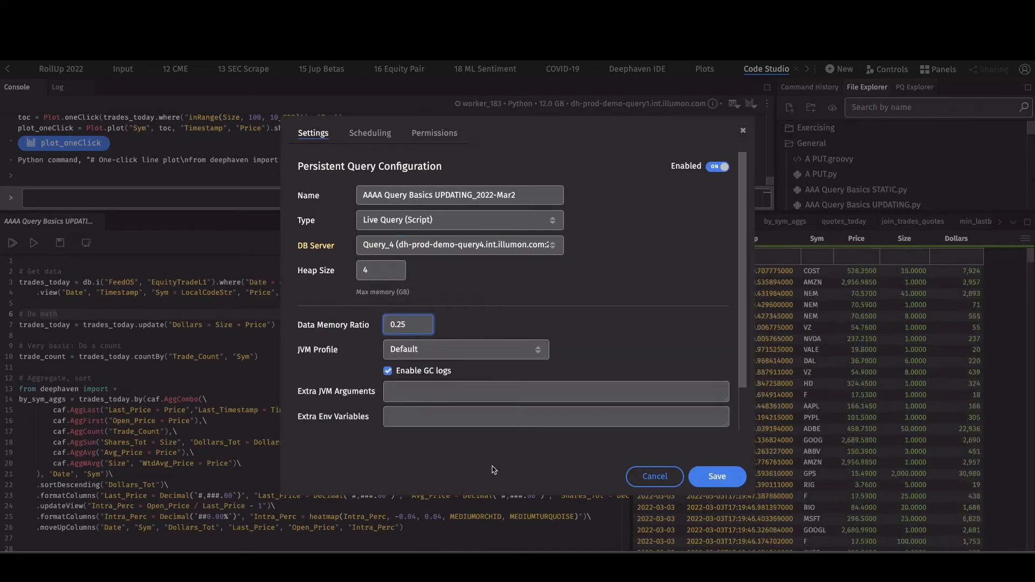
left_click(370, 134)
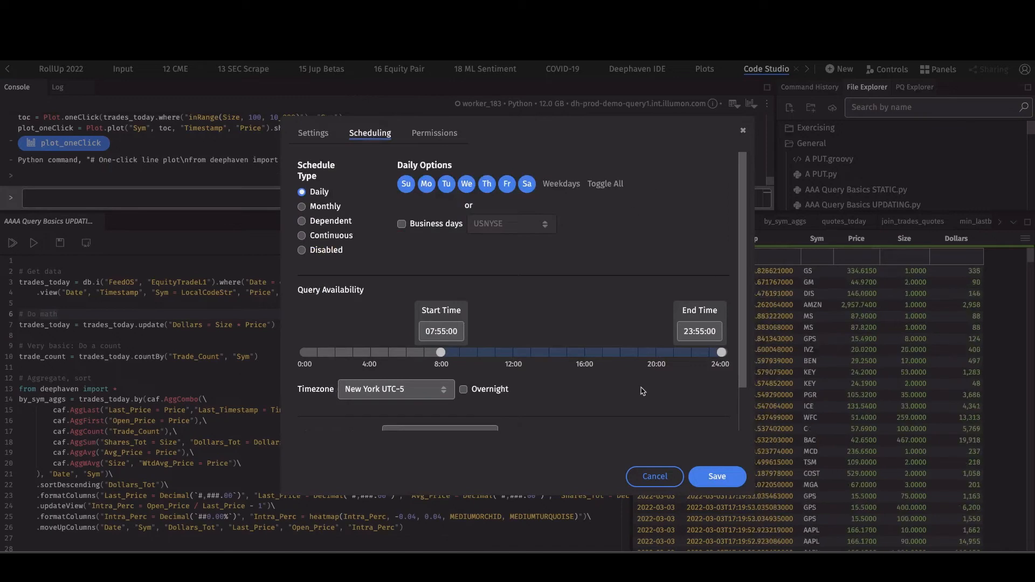
scroll(560, 348, "down", 1)
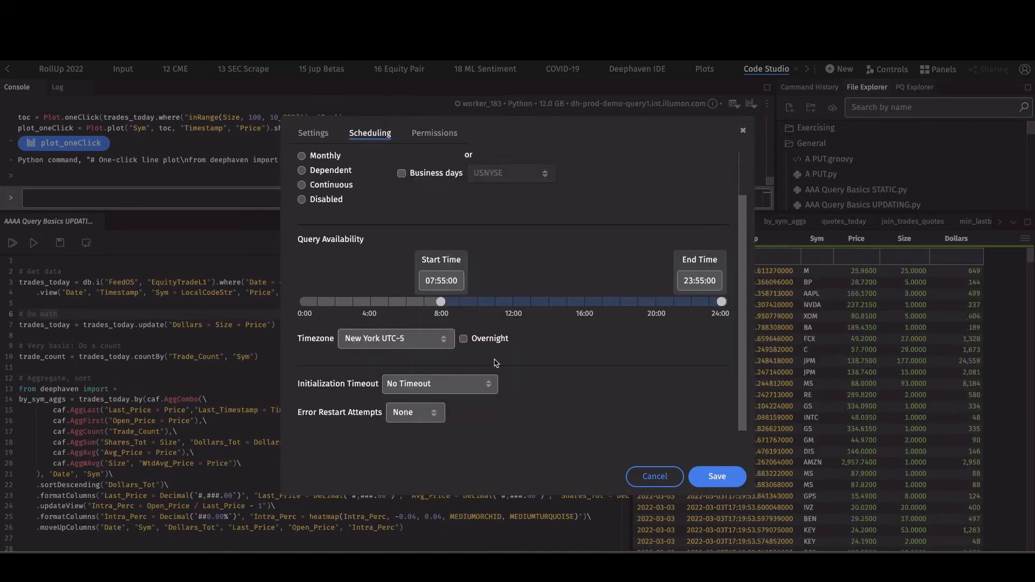
scroll(489, 319, "up", 1)
- Give the allusers group the Admin role under Permissions and save the query
left_click(426, 132)
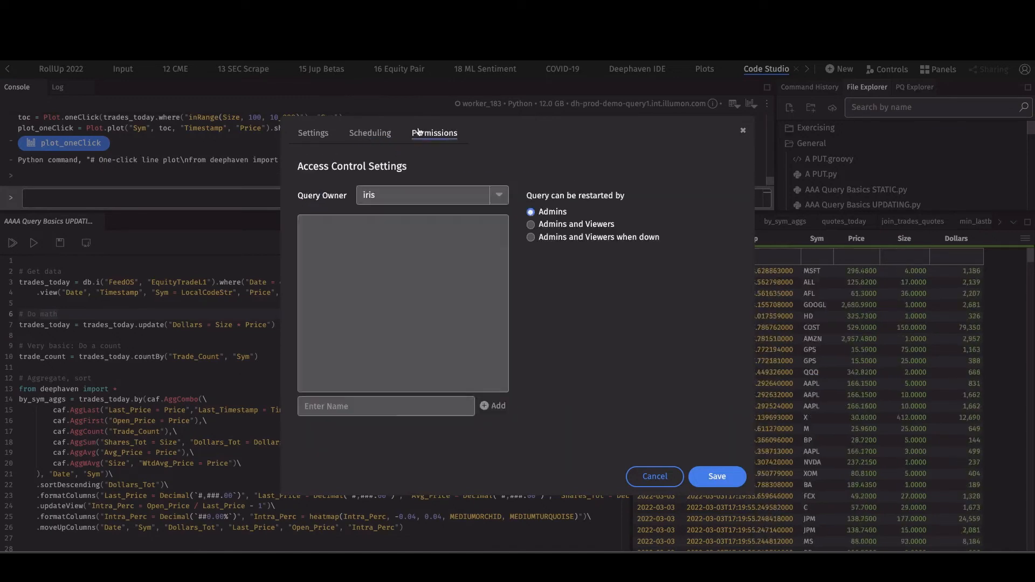
left_click(362, 410)
type("allusedr")
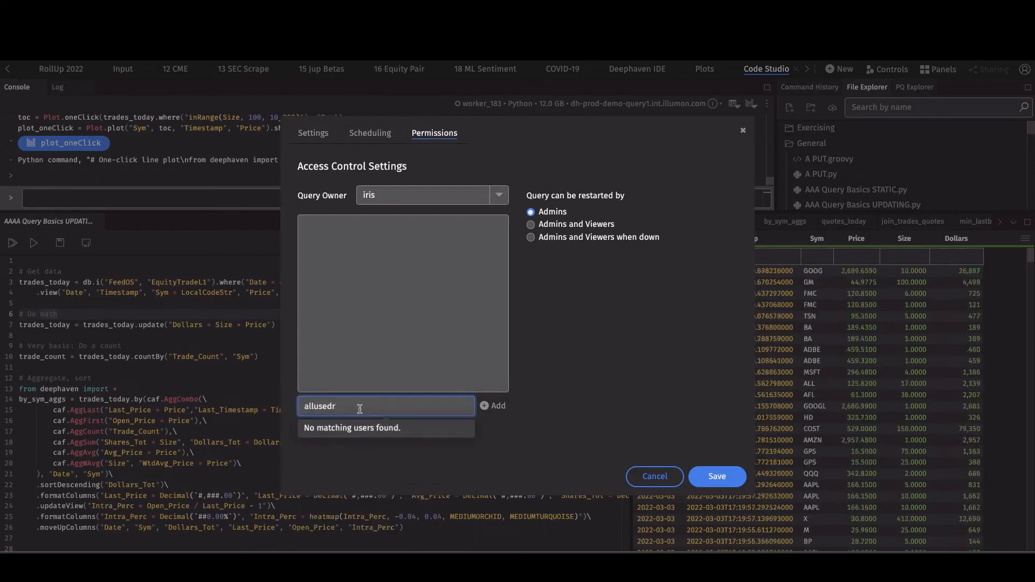
key("BackSpace")
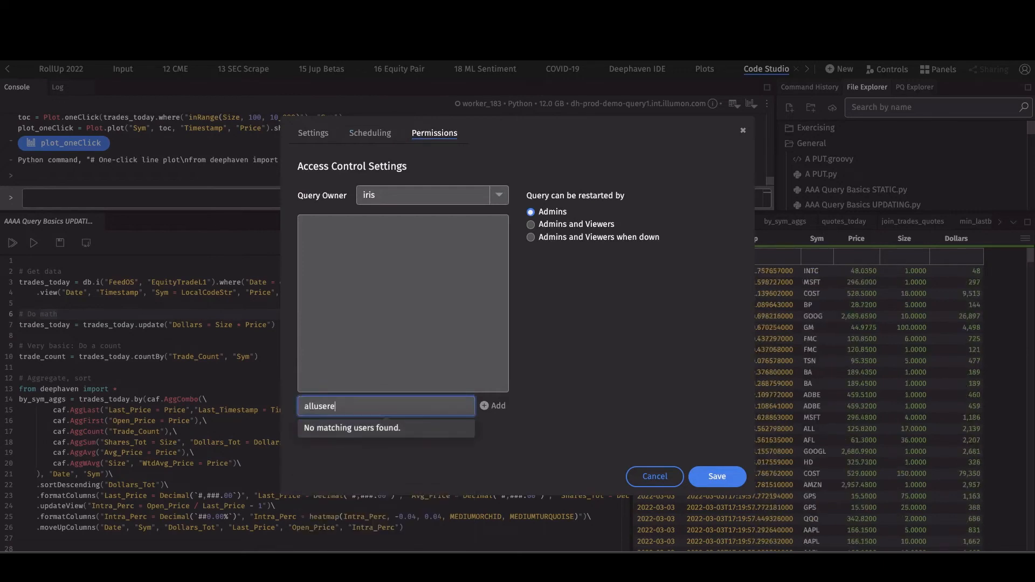
key("BackSpace")
type("s")
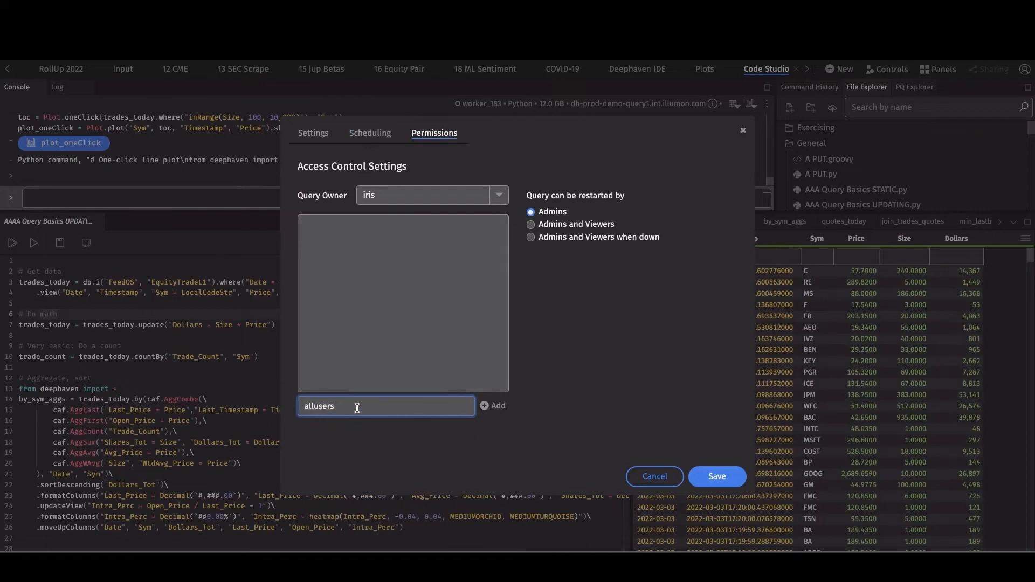
left_click(492, 406)
left_click(451, 226)
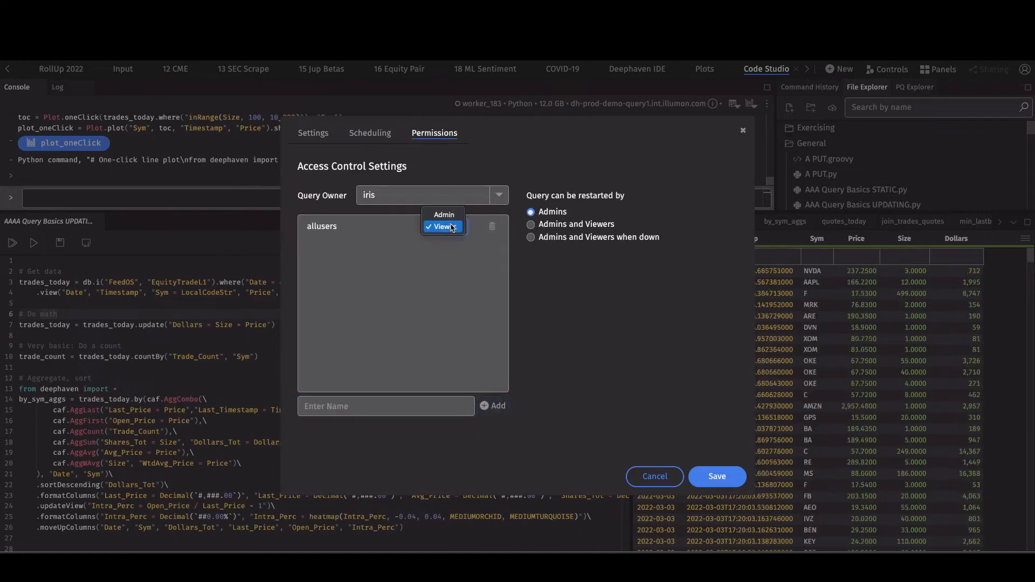
left_click(445, 215)
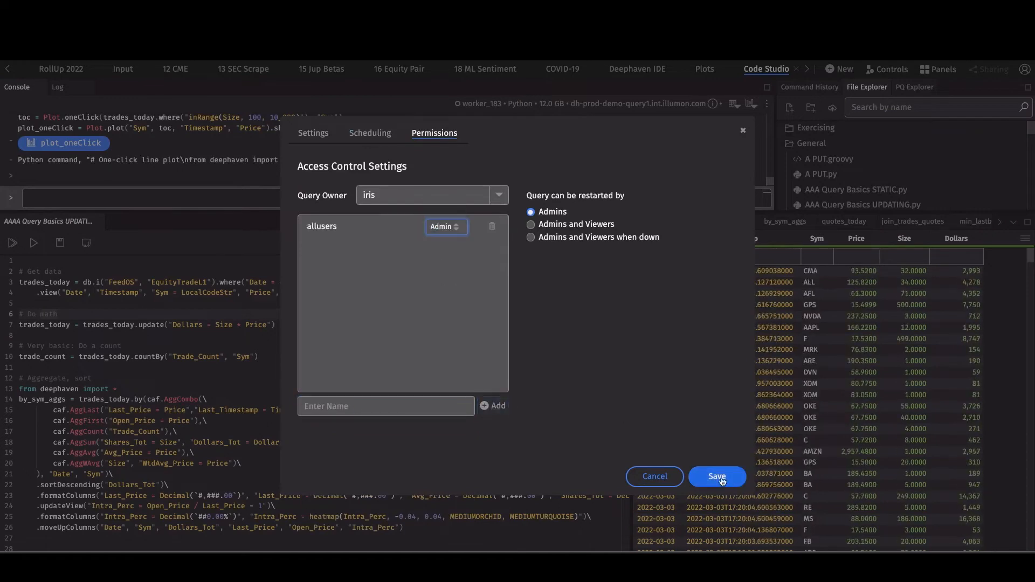
left_click(738, 479)
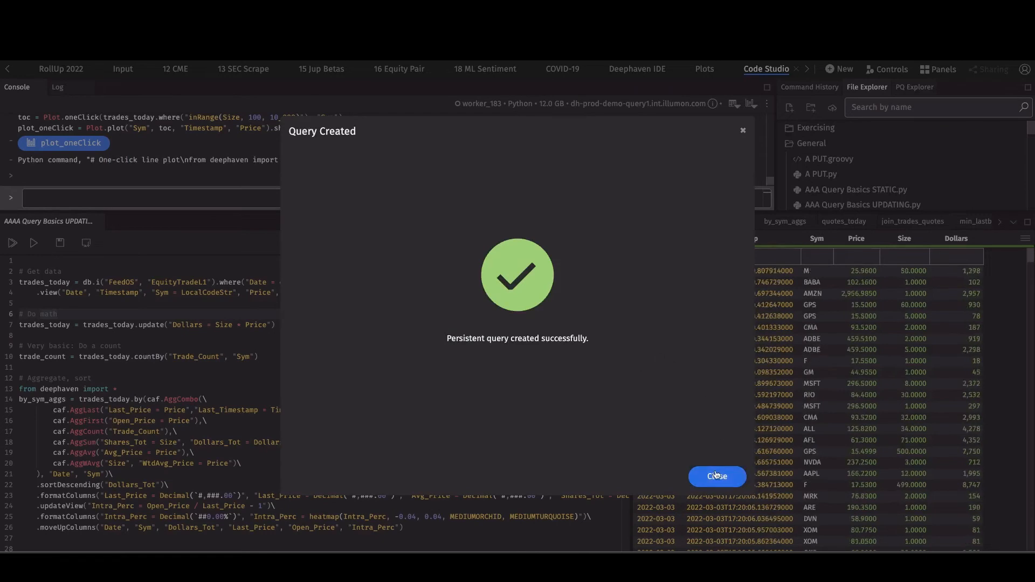
- Filter the Query Monitor by 'aaaa' and select the AAAA Query Basics UPDATING_2022-Mar2 row
left_click(716, 476)
scroll(391, 69, "up", 3)
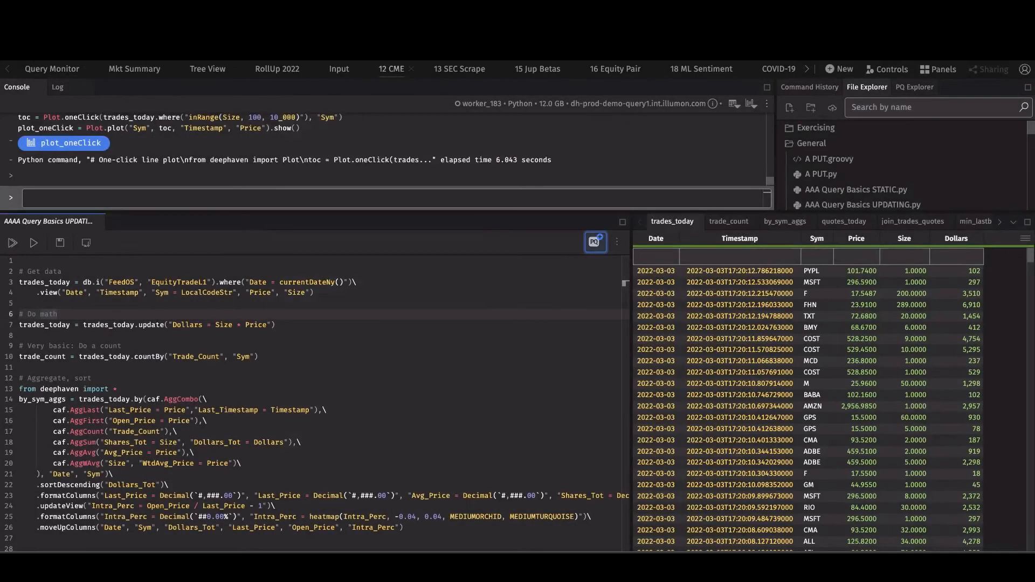
left_click(52, 68)
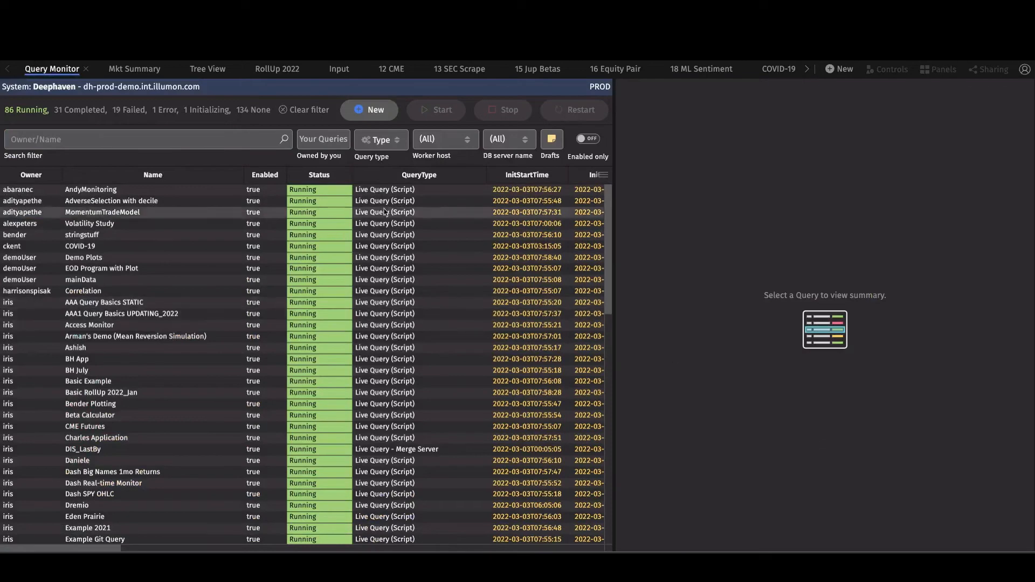
left_click(160, 139)
type("aaaa")
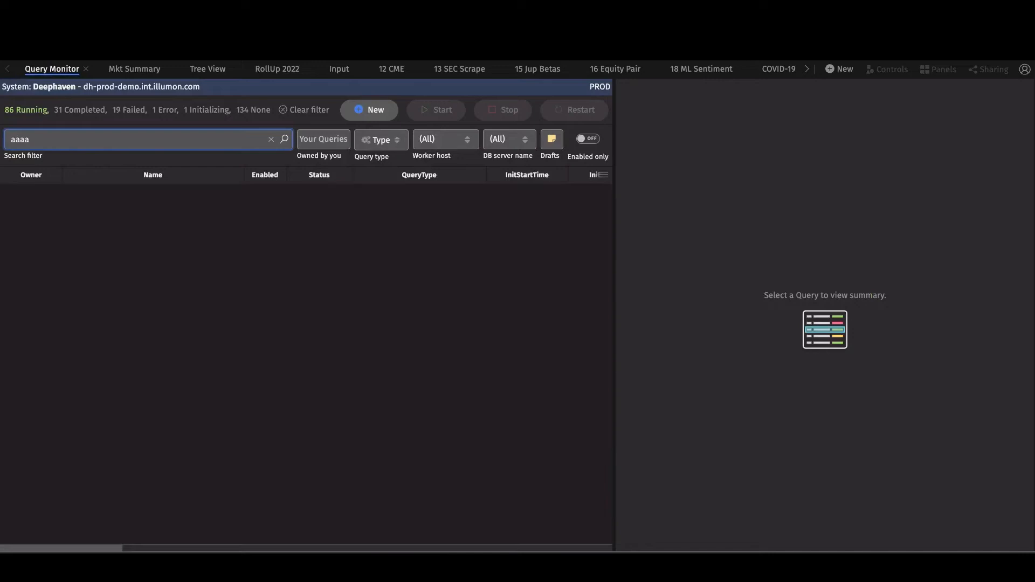
left_click(310, 110)
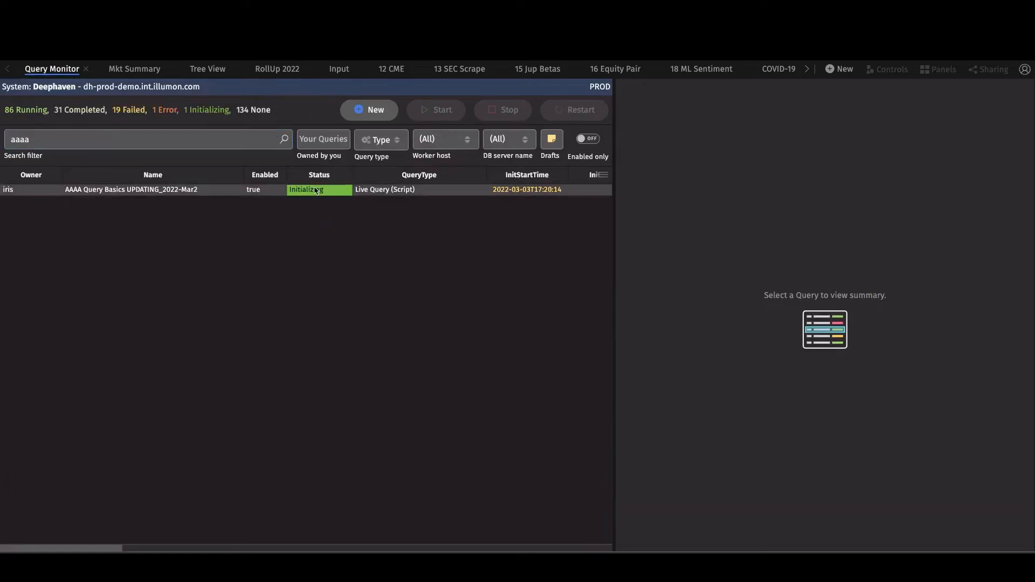
left_click(210, 192)
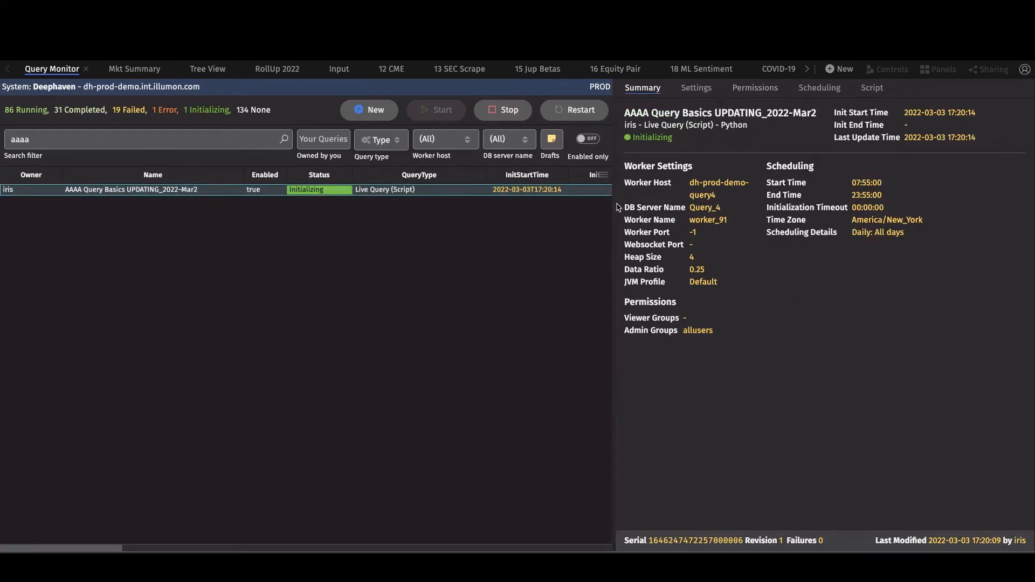
- Widen the details panel and view the Settings, Permissions, Scheduling, then Script tabs
left_click_drag(615, 200, 489, 200)
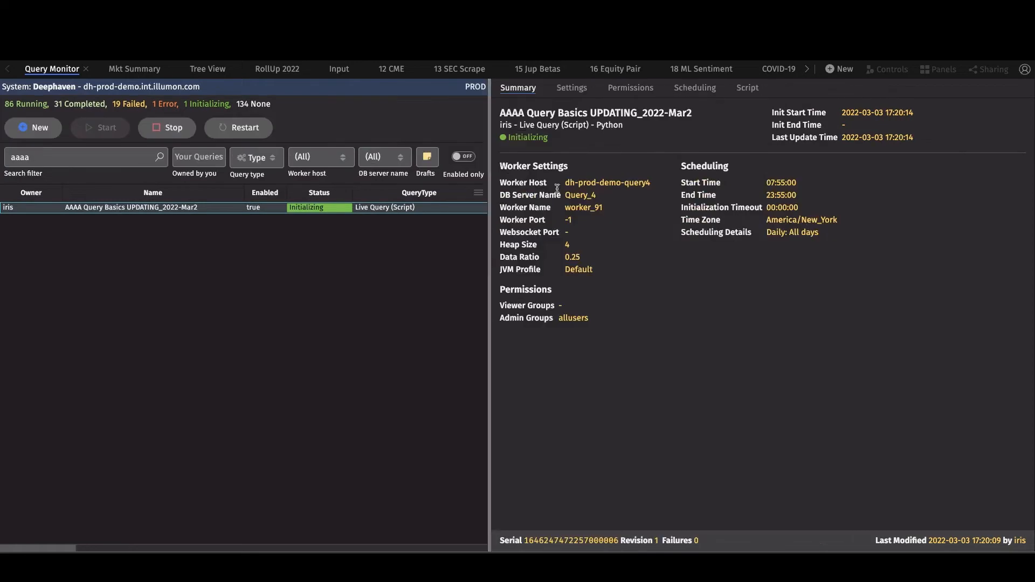
left_click(574, 88)
left_click(632, 88)
left_click(679, 88)
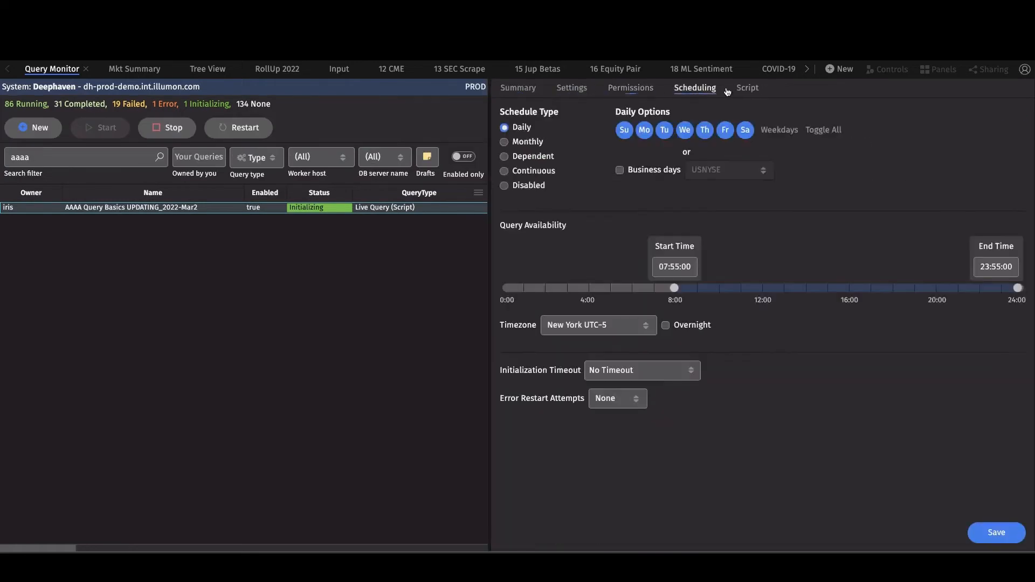
left_click(747, 87)
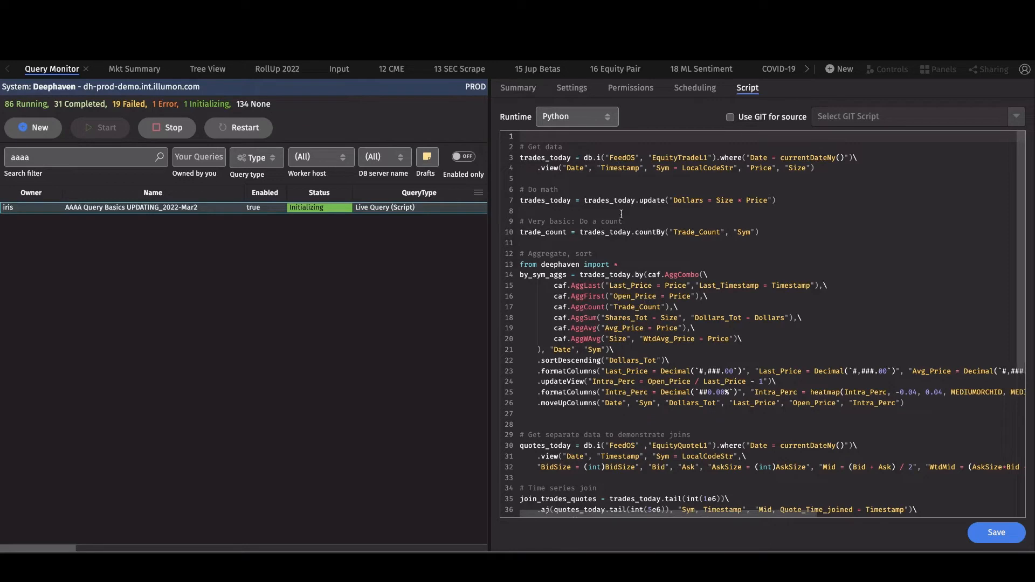
- Highlight trades_today, by_sym_aggs, quotes_today and join_trades_quotes in the query script
double_click(563, 200)
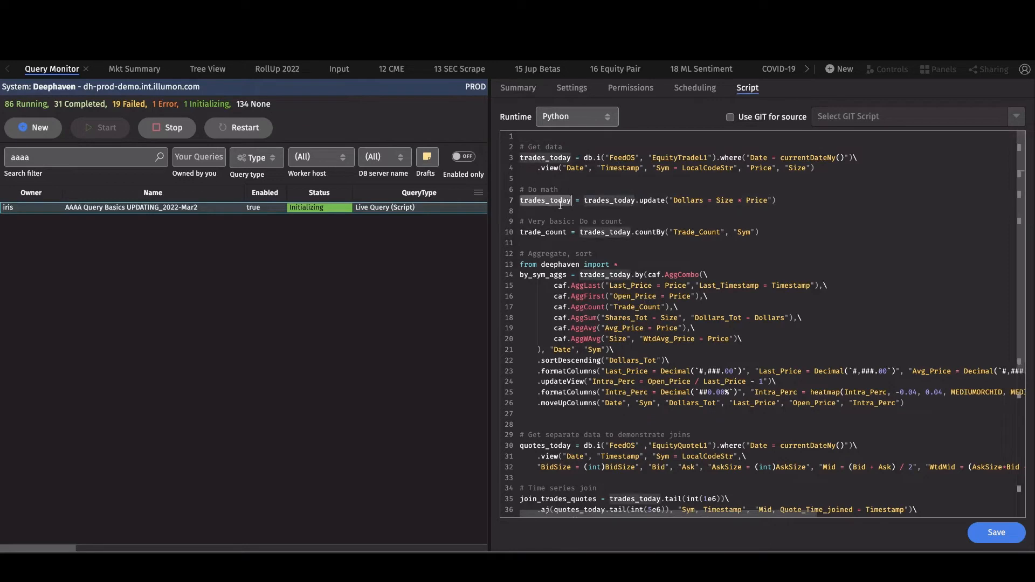
double_click(547, 277)
scroll(600, 293, "down", 5)
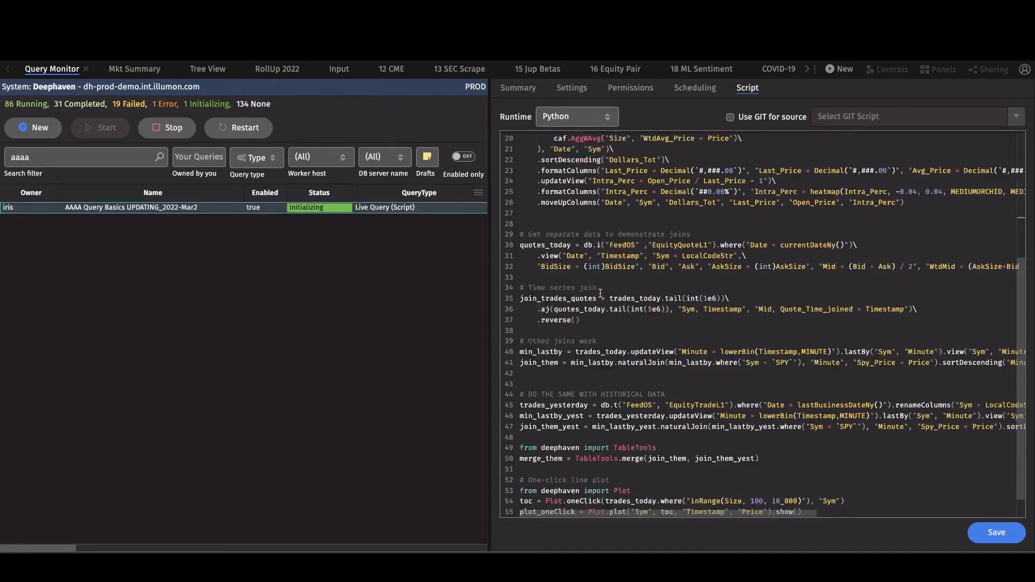
double_click(542, 216)
left_click(542, 273)
double_click(542, 270)
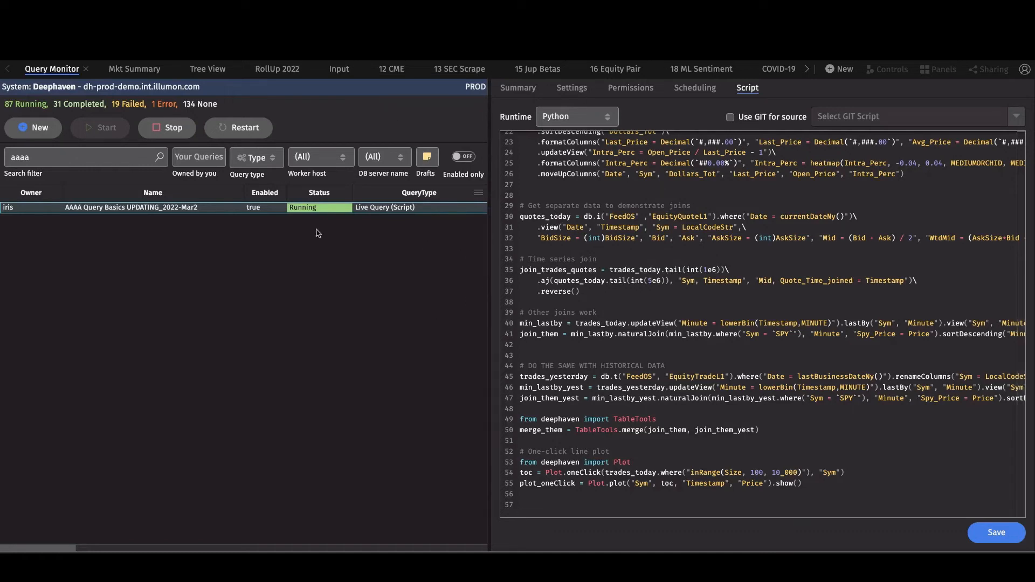
- Select trades_today where defined on line 3 and reused on line 7, then start a new dashboard
scroll(556, 216, "up", 6)
double_click(557, 157)
double_click(558, 201)
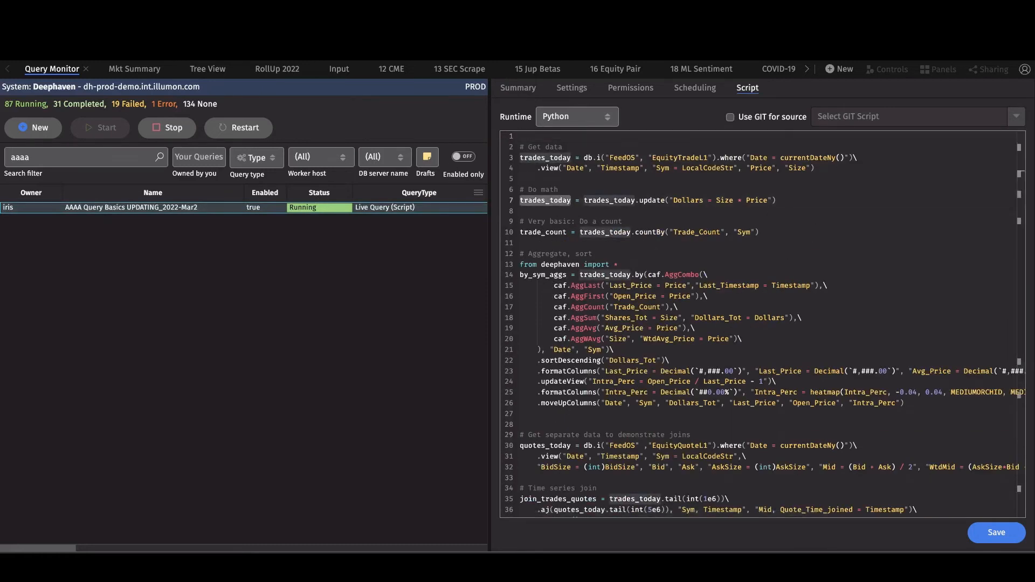
left_click(839, 69)
- Create a new dashboard and add by_sym_aggs from the AAAA Query Basics UPDATING_2022-Mar2 panels
left_click(279, 119)
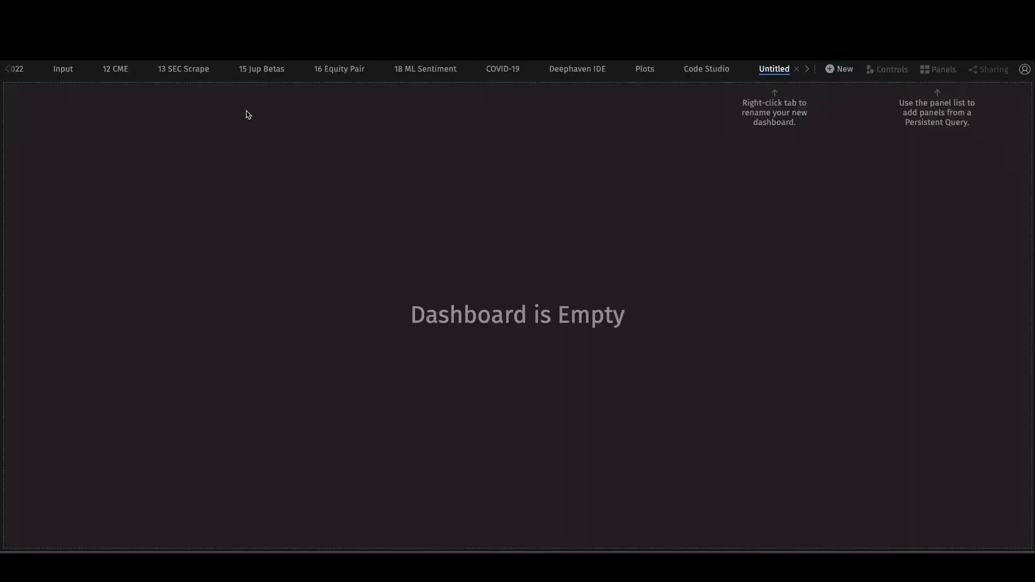
left_click(941, 69)
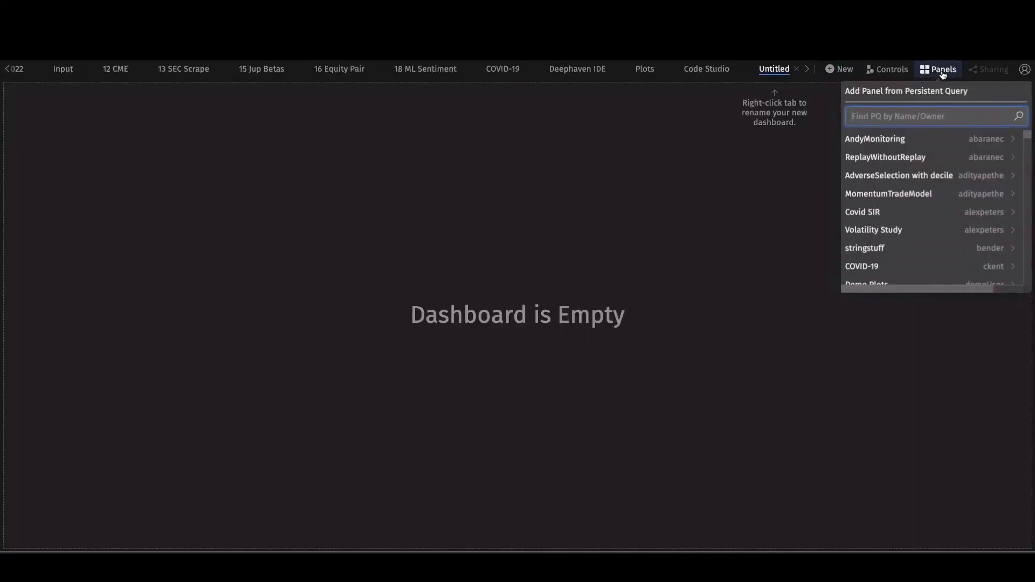
type("aaaa")
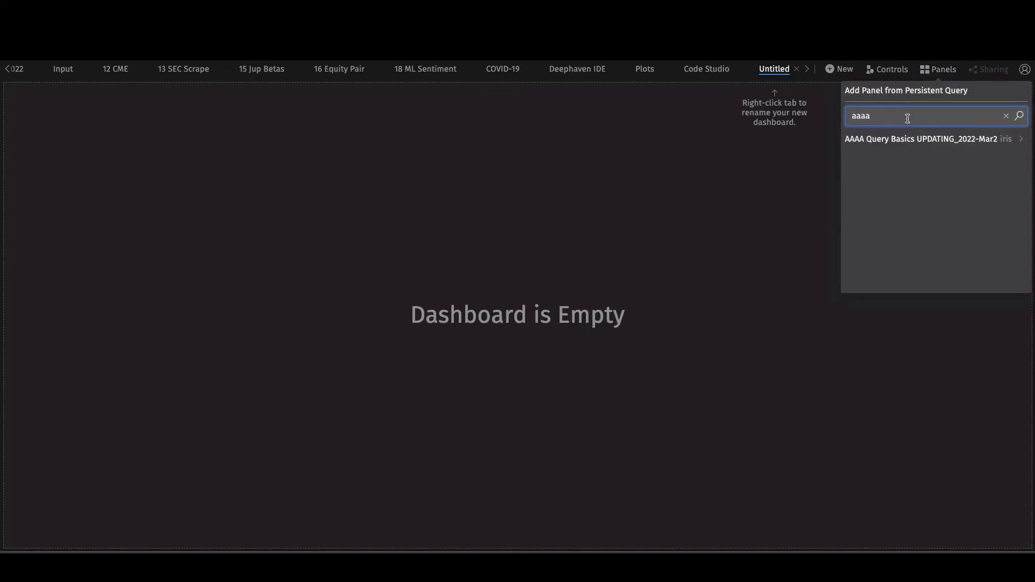
left_click(909, 141)
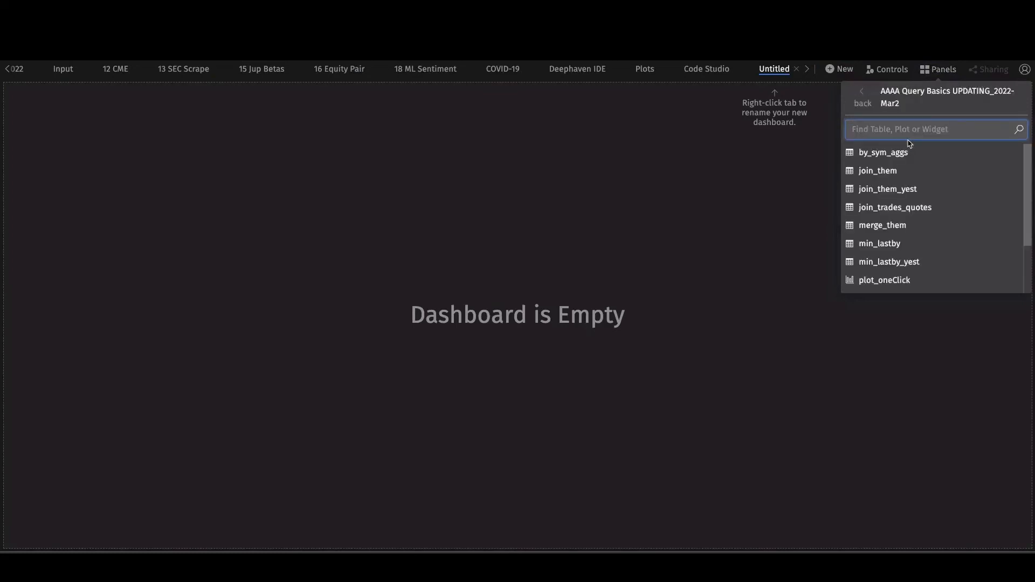
scroll(920, 179, "down", 2)
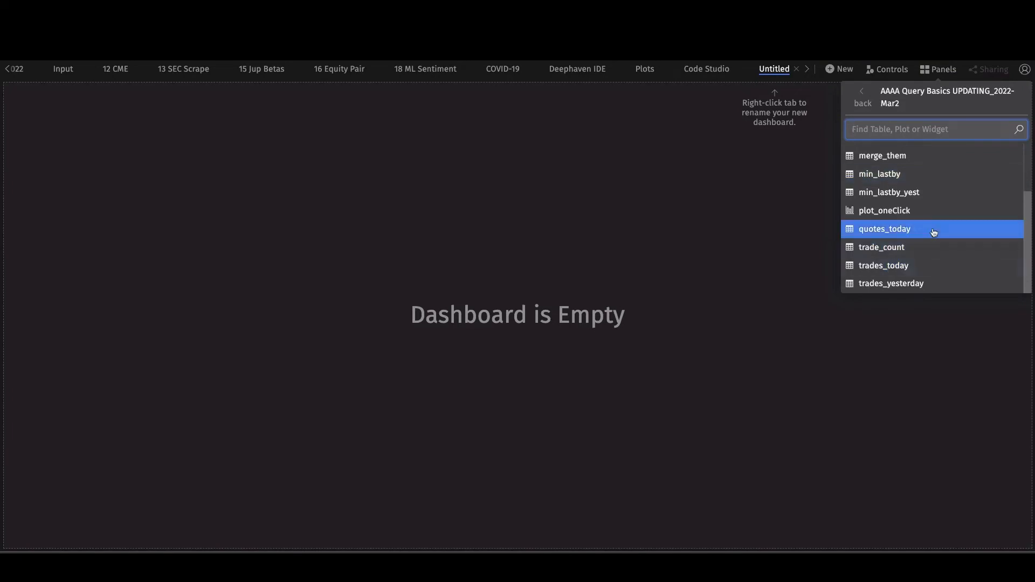
scroll(934, 232, "up", 2)
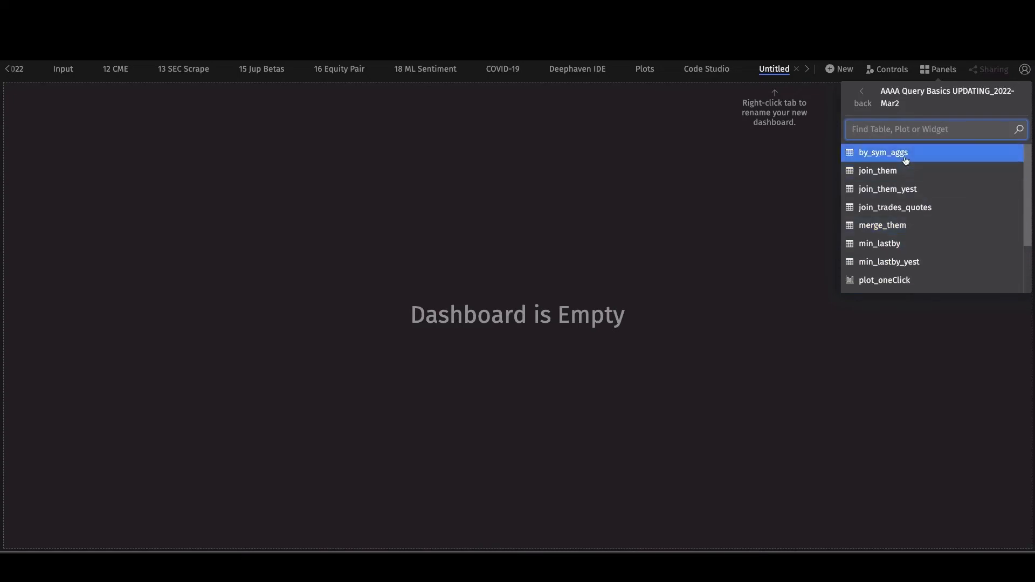
left_click(906, 157)
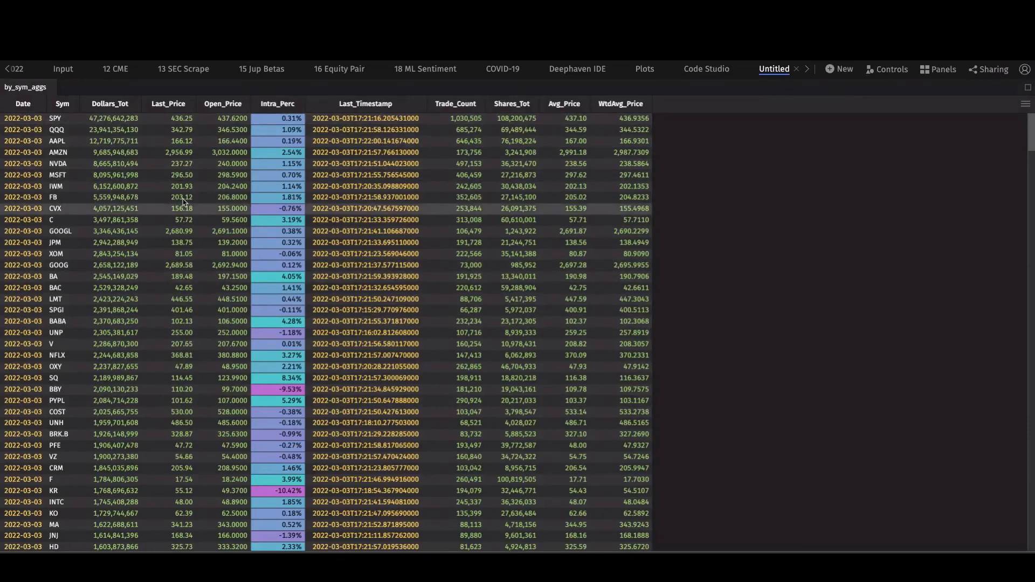
- Place the plot_oneClick chart below by_sym_aggs, giving the table more height
left_click(938, 69)
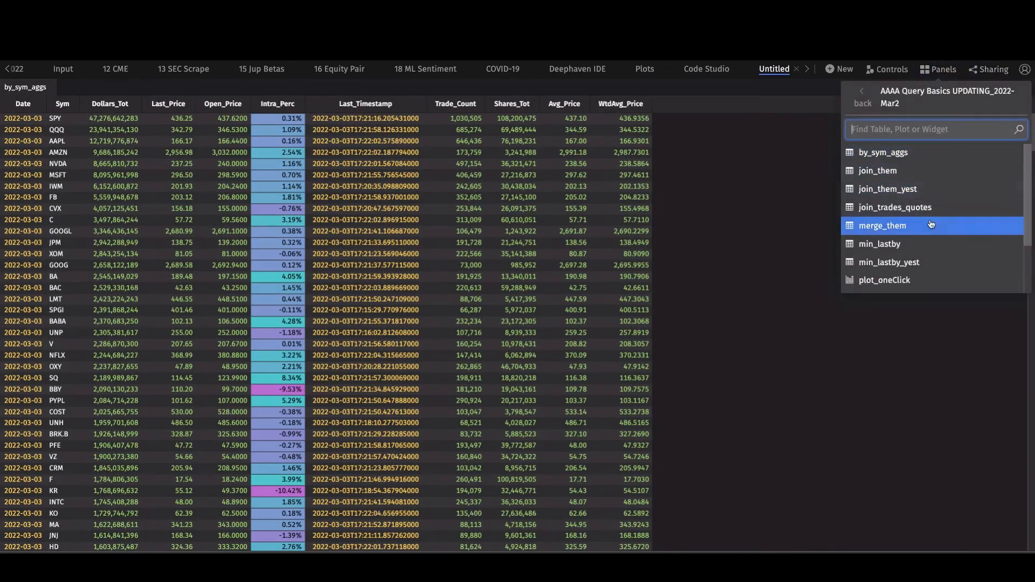
left_click_drag(910, 280, 703, 456)
left_click_drag(672, 316, 680, 349)
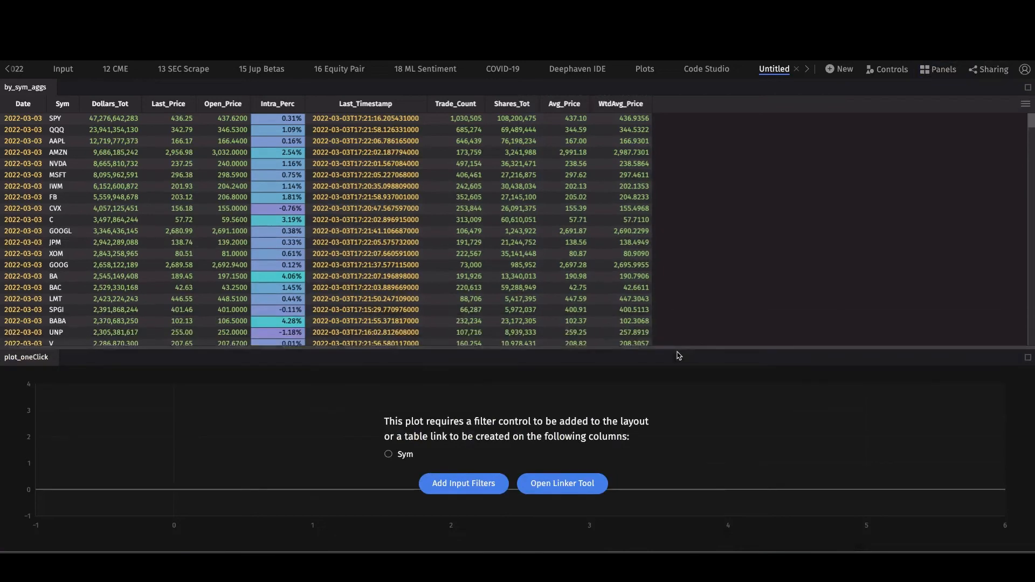
- Add the trades_today table and dock it to the right of by_sym_aggs
left_click(937, 69)
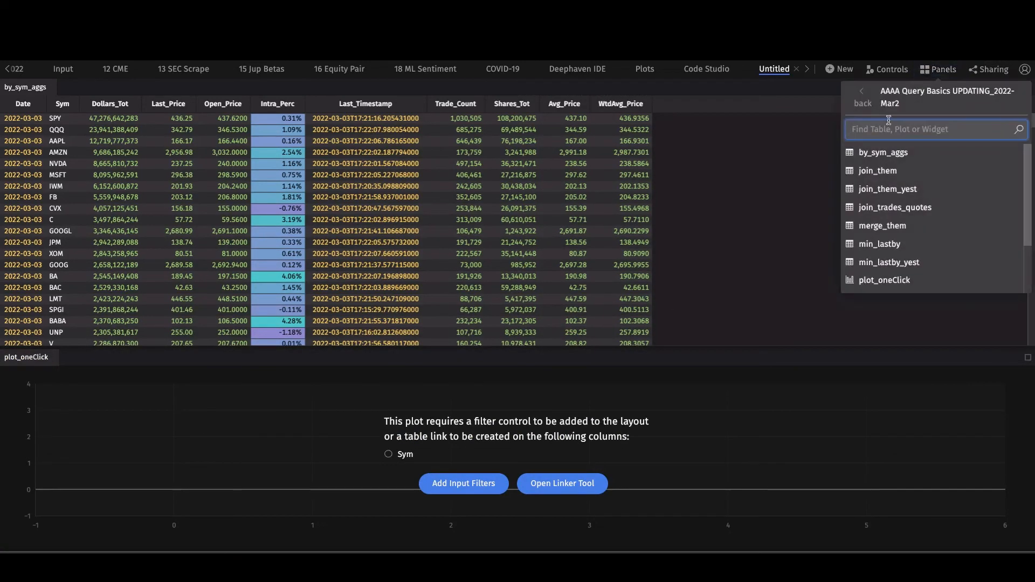
type("trades")
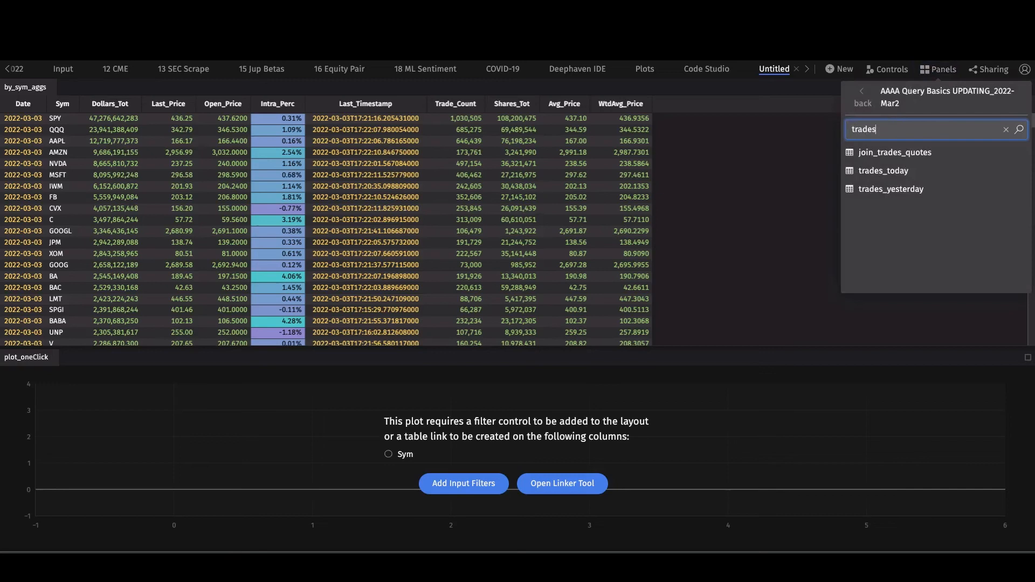
left_click(887, 171)
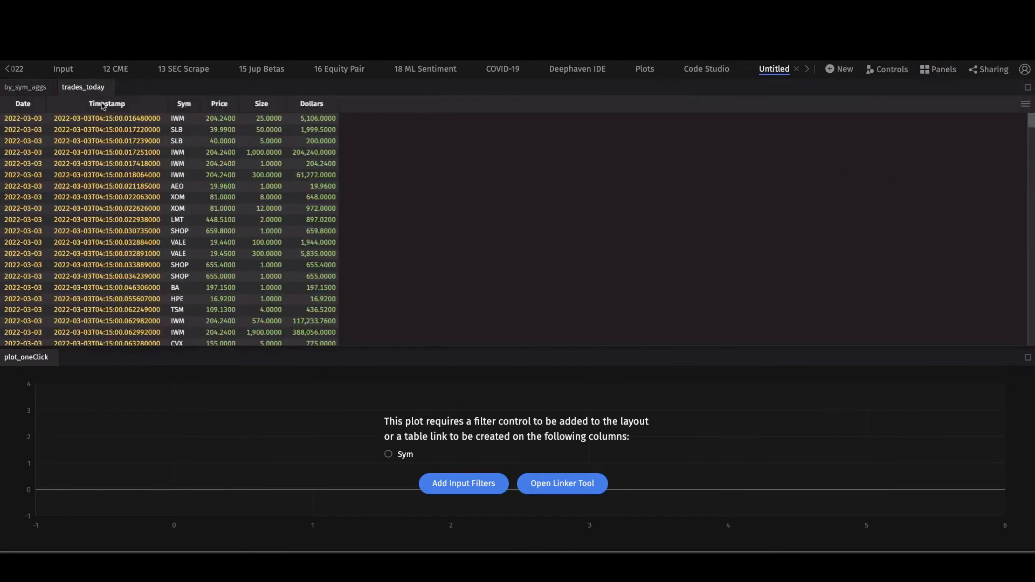
left_click(25, 87)
left_click_drag(81, 87, 887, 232)
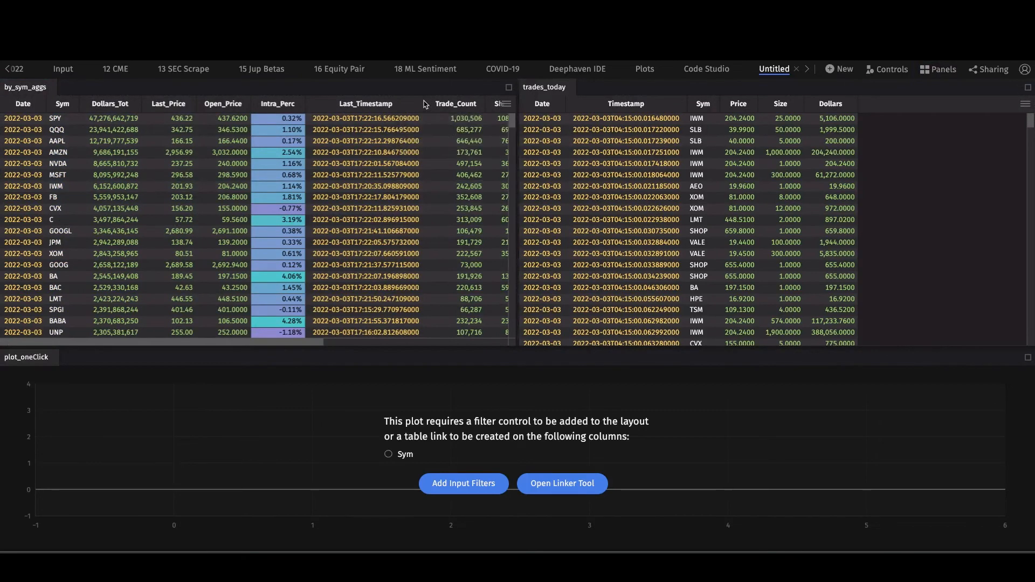
- Hide Last_Timestamp, fit the by_sym_aggs width, and sort trades_today newest first
mouse_move(426, 105)
left_click_drag(326, 103, 313, 103)
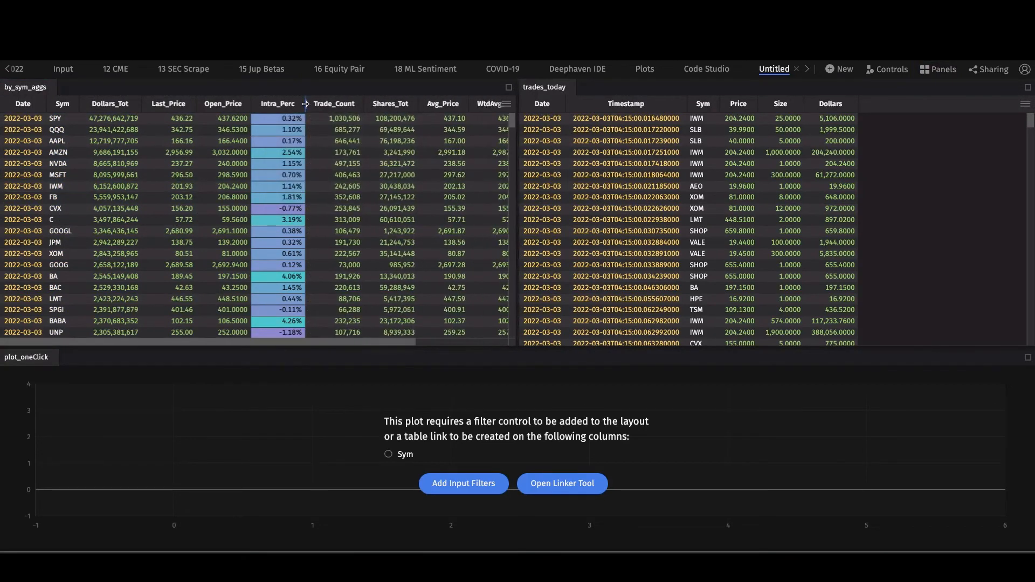
left_click_drag(516, 156, 600, 163)
left_click(657, 175)
key("super+i")
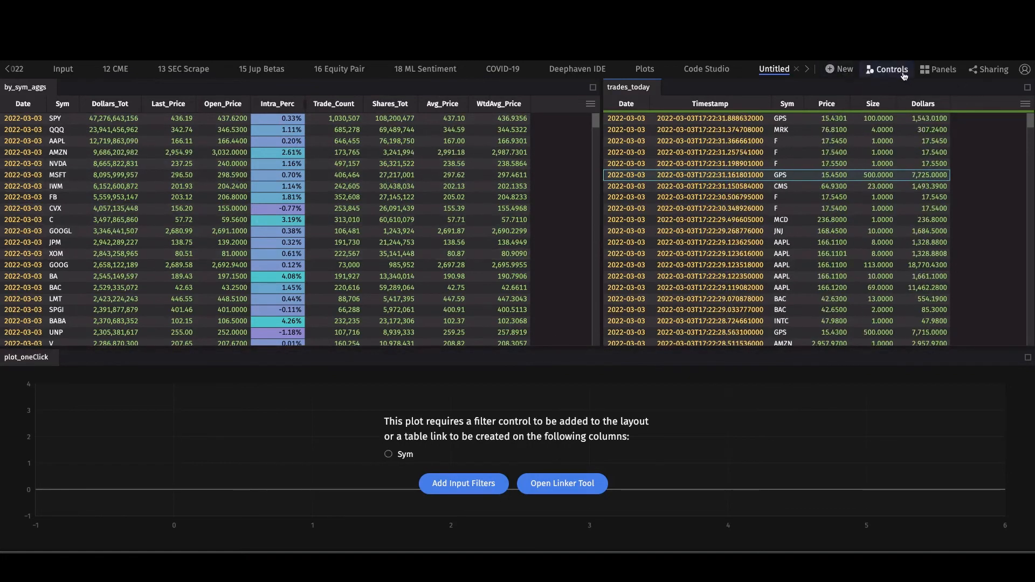
- Link by_sym_aggs' Sym to the plot's and trades_today's Sym, then filter both to MSFT
left_click(533, 484)
left_click(512, 473)
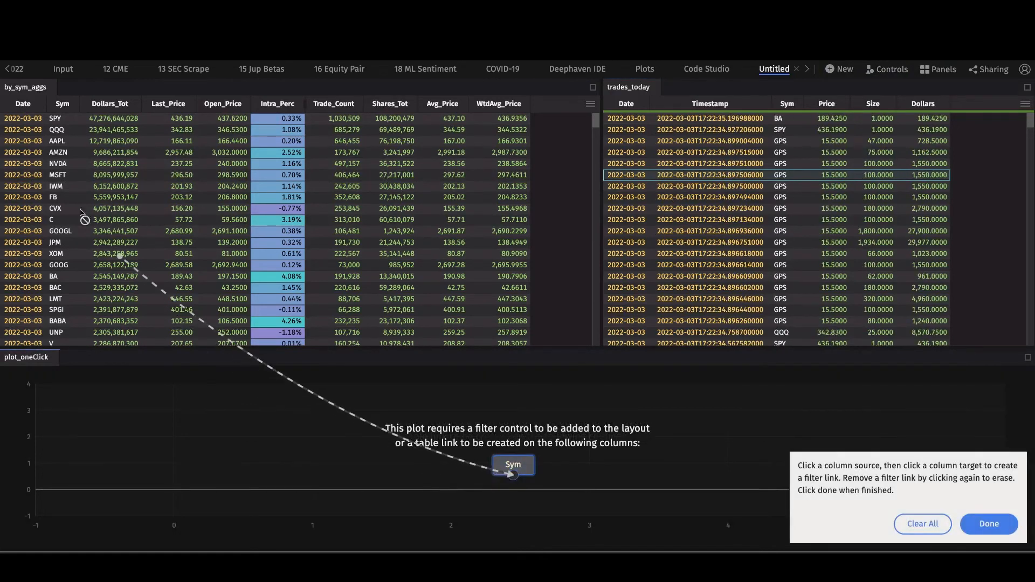
left_click(59, 175)
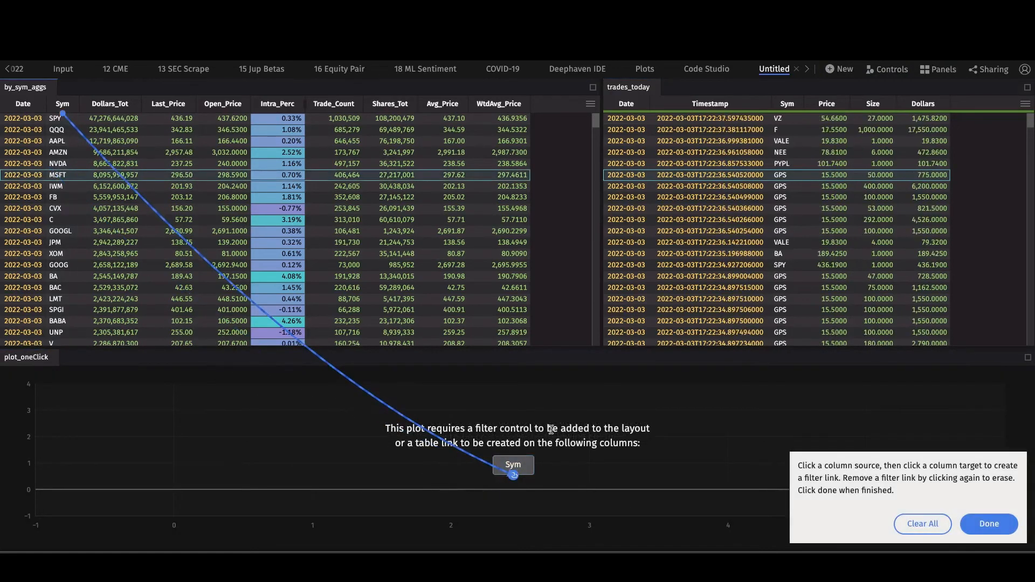
left_click(780, 152)
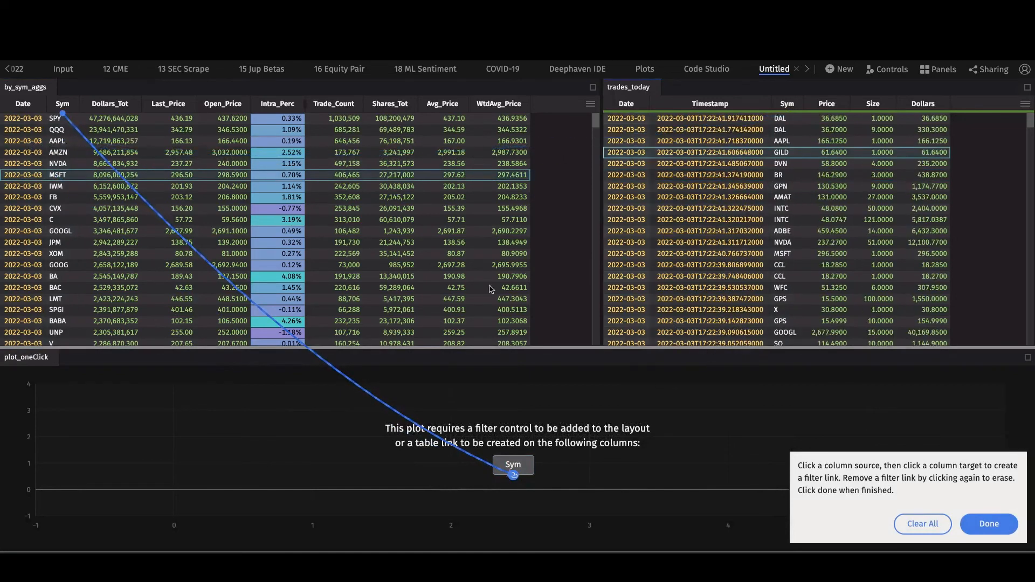
left_click(68, 142)
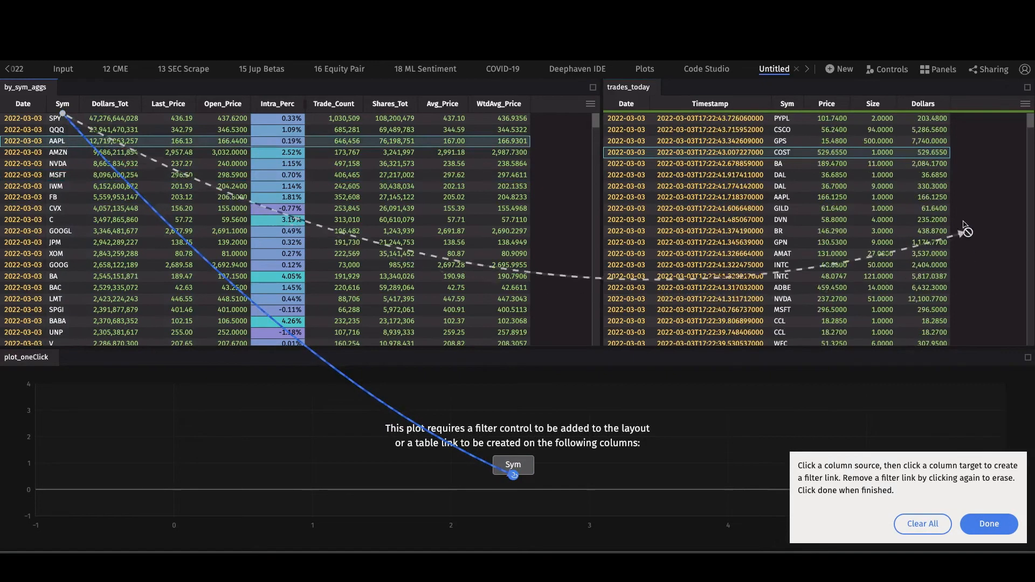
left_click(784, 149)
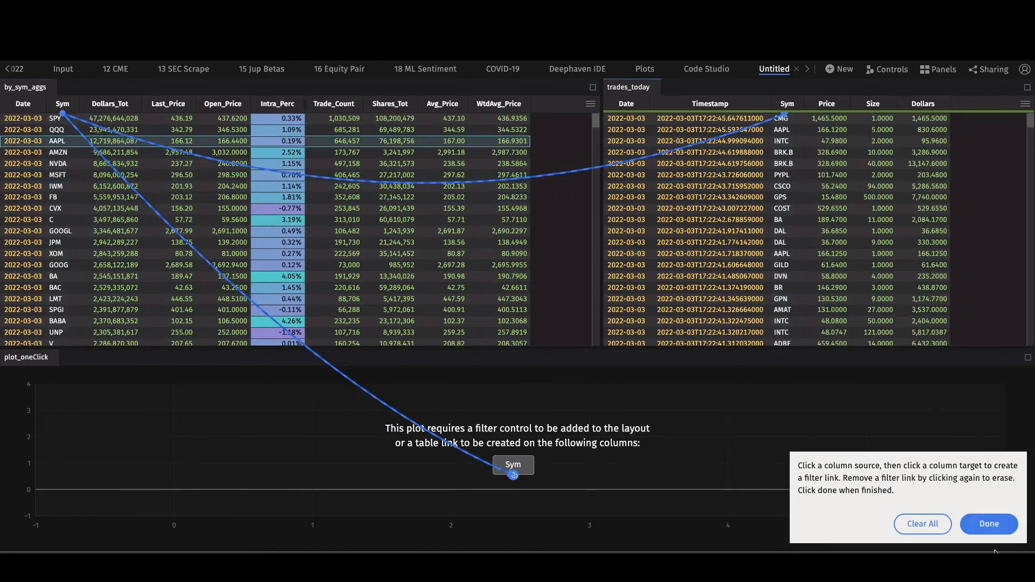
left_click(989, 523)
double_click(81, 175)
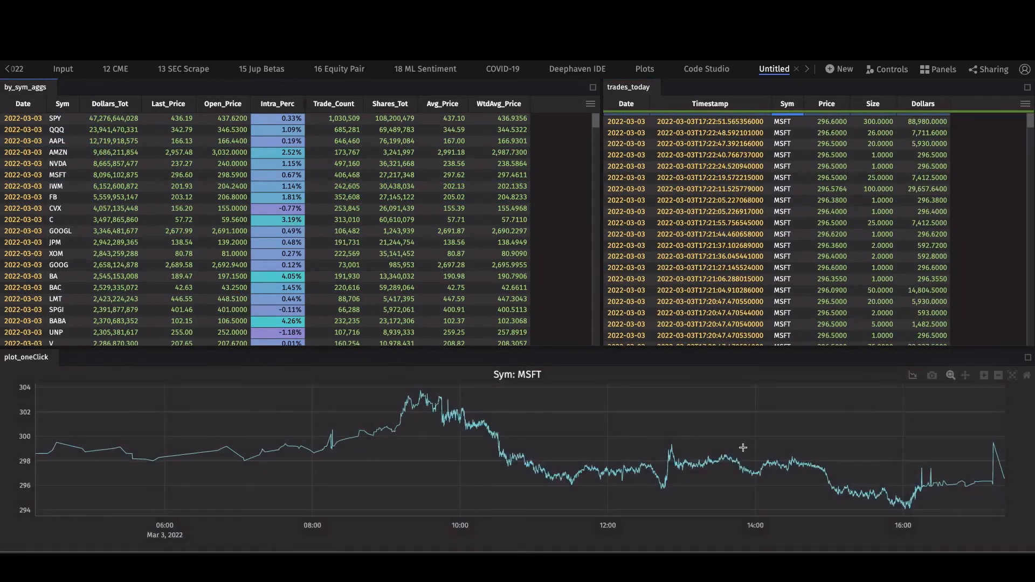
- Zoom the MSFT chart to about 12:00–15:50, then check the Panels list without adding anything
left_click_drag(621, 419, 887, 544)
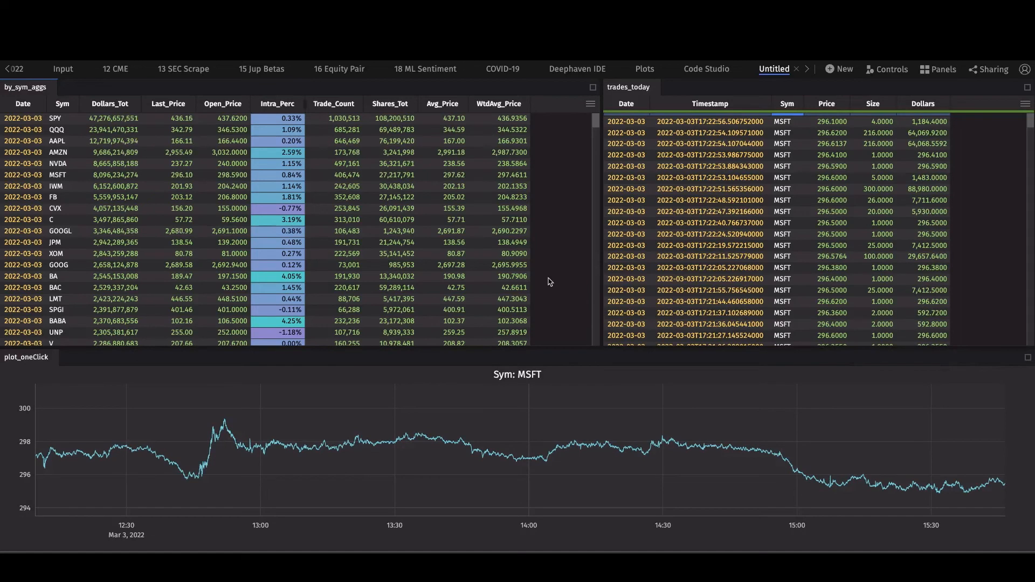
left_click(931, 71)
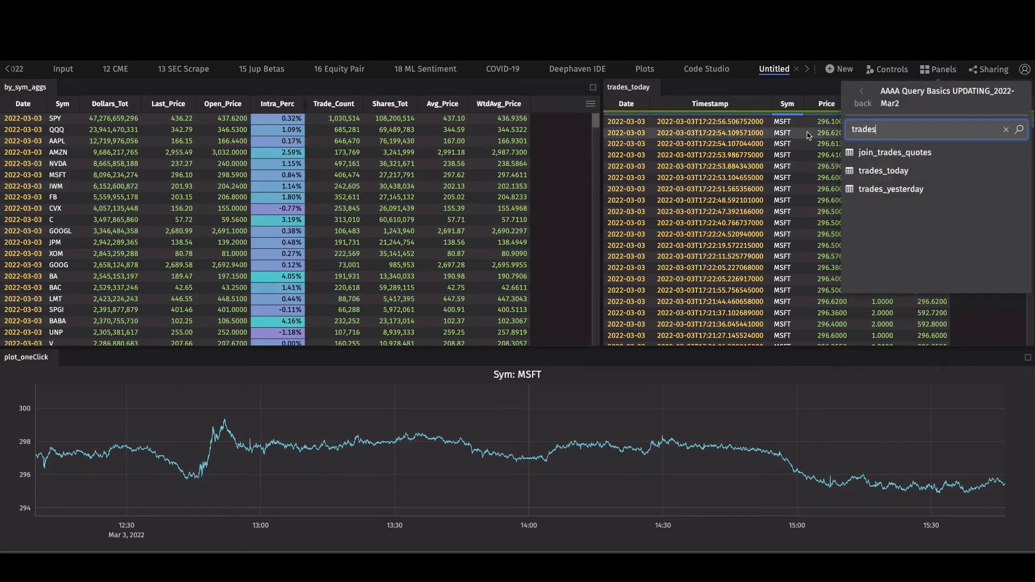
key("BackSpace")
key("BackSpace")
key("BackSpace")
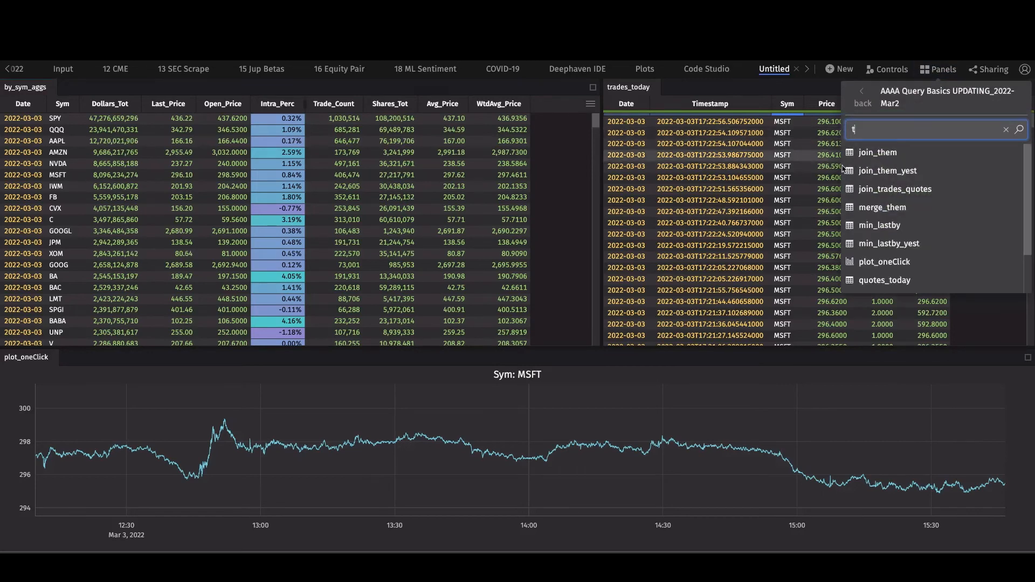
scroll(908, 192, "up", 2)
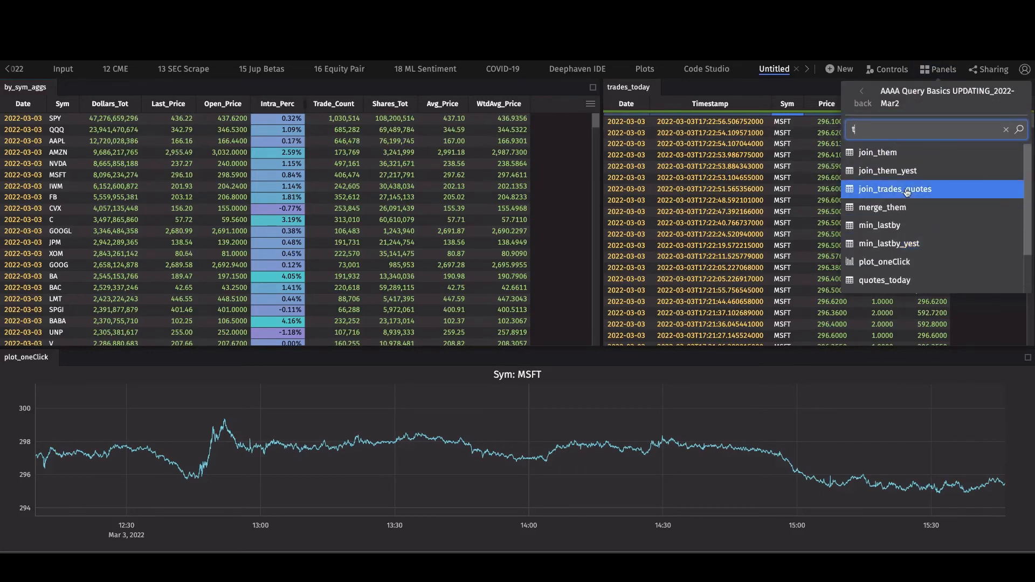
left_click(803, 179)
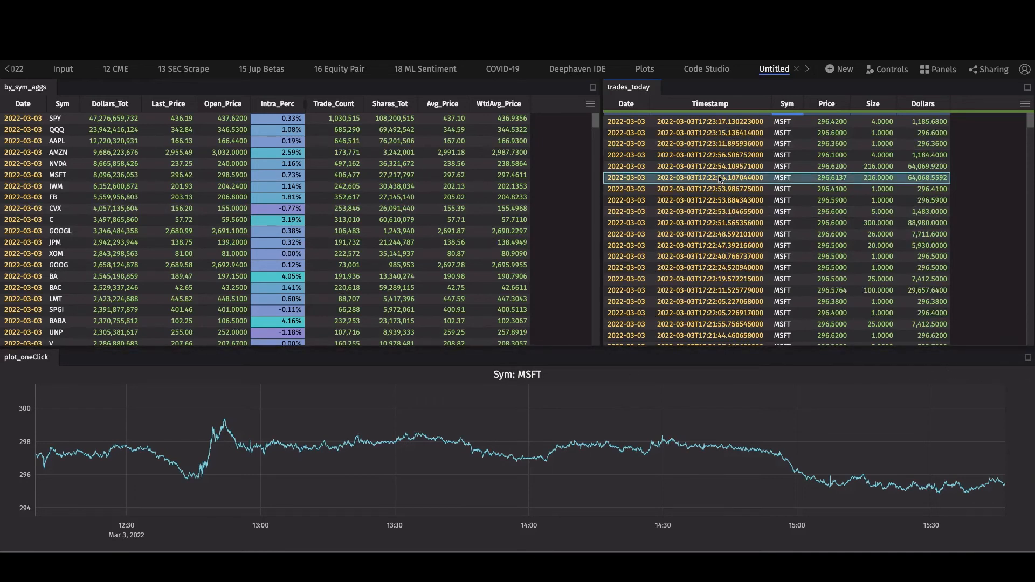
- Quick-filter trades_today's Sym to SPY, then autoscale the linked plot to the full SPY day
key("ctrl+f")
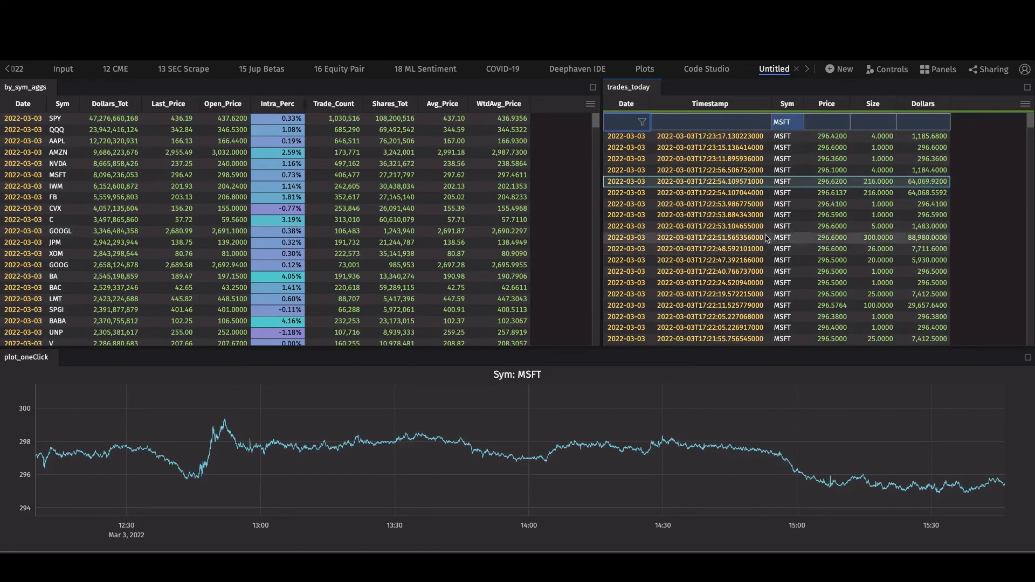
key("BackSpace")
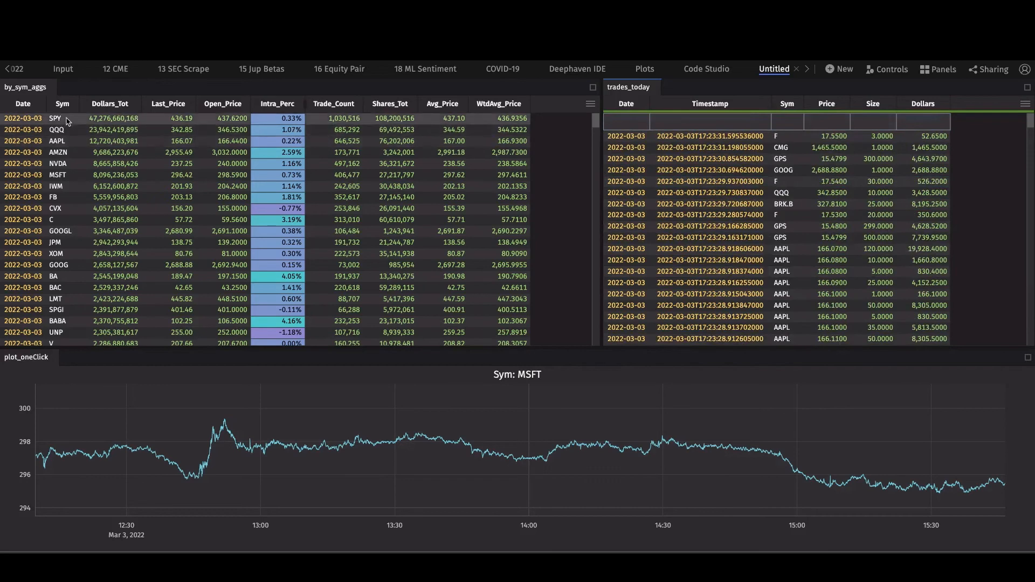
type("SPY")
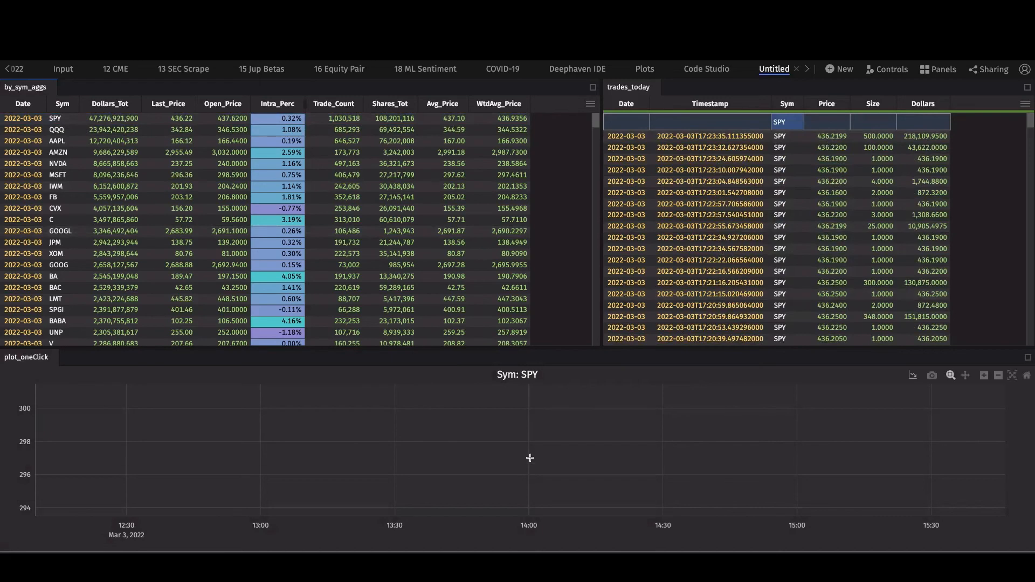
left_click(1012, 377)
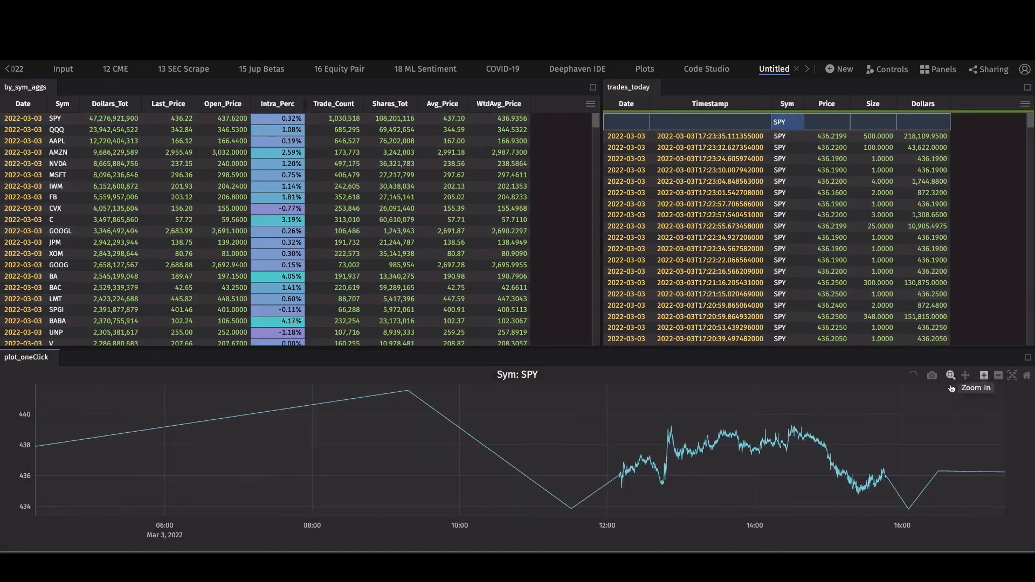
left_click_drag(693, 396, 935, 526)
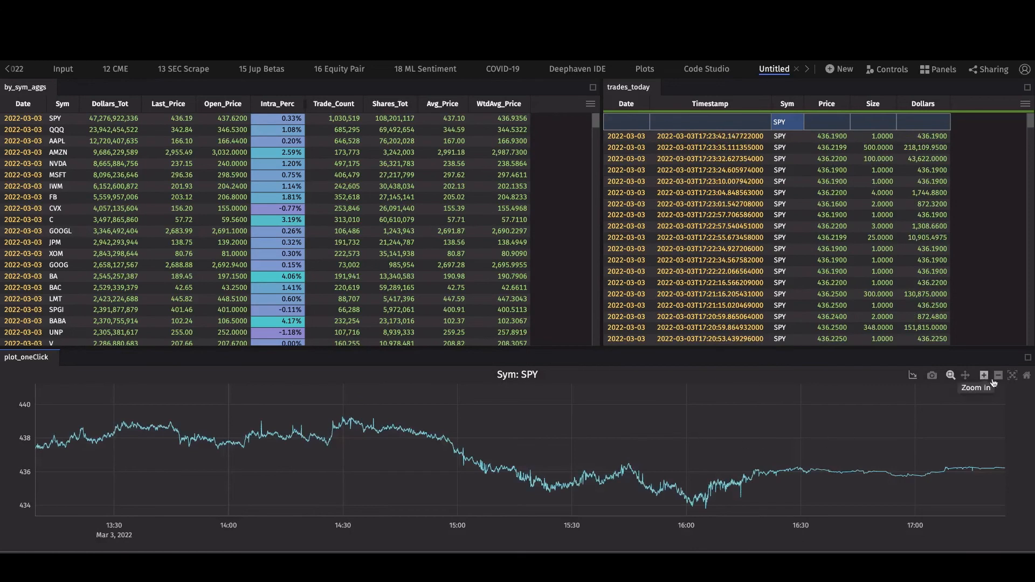
left_click(1012, 376)
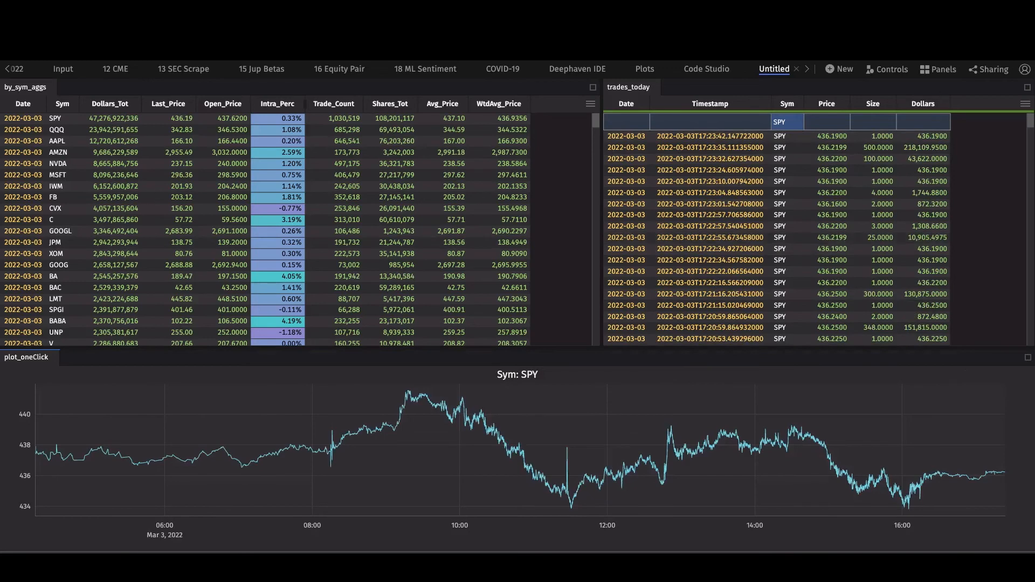
- Invite allusers to the dashboard with Viewer access and confirm the share
left_click(989, 69)
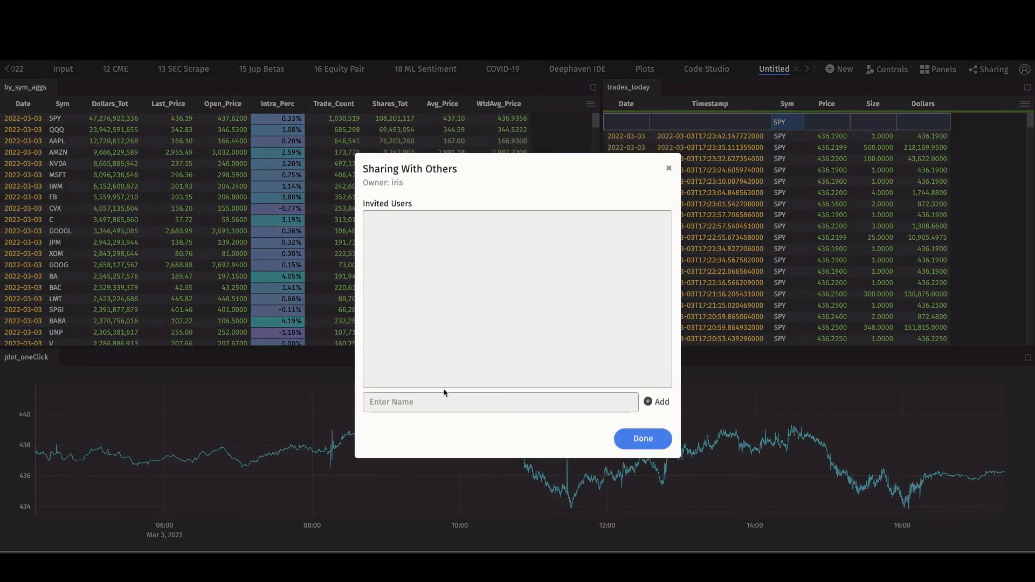
left_click(438, 403)
type("all")
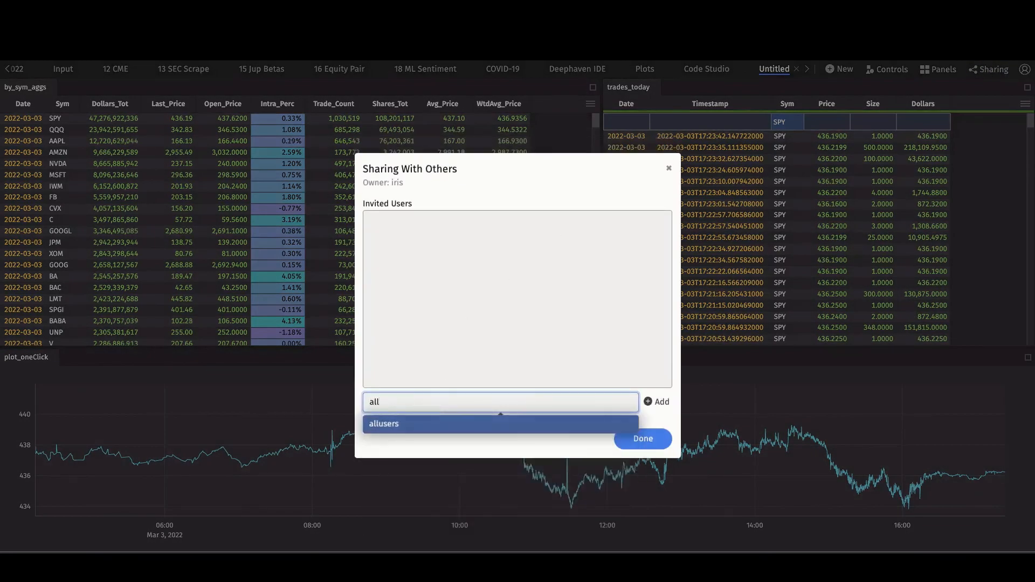
left_click(501, 426)
left_click(657, 408)
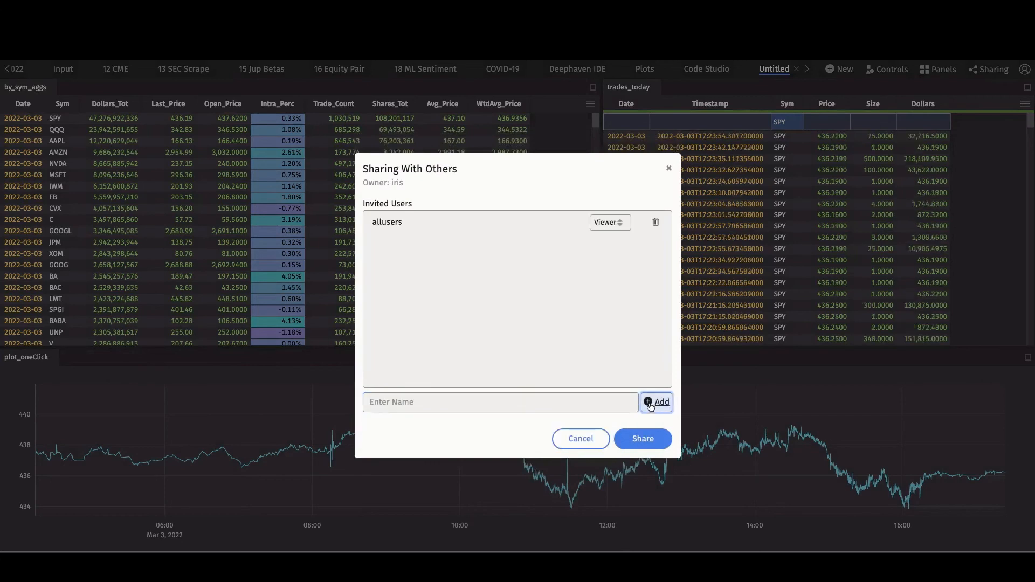
left_click(643, 438)
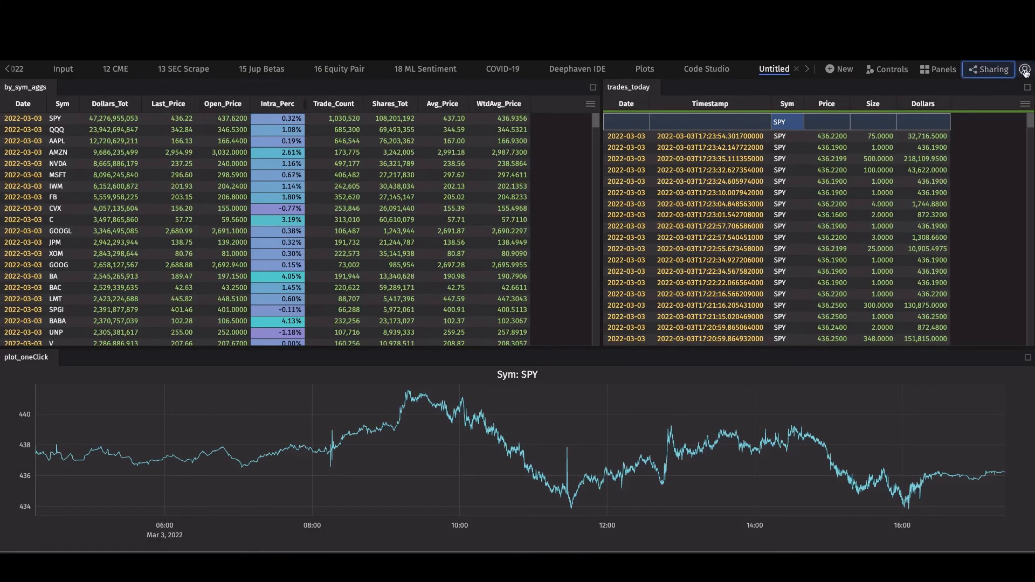
- Browse the dashboards shared with you, then close the Plots dashboard
left_click(837, 69)
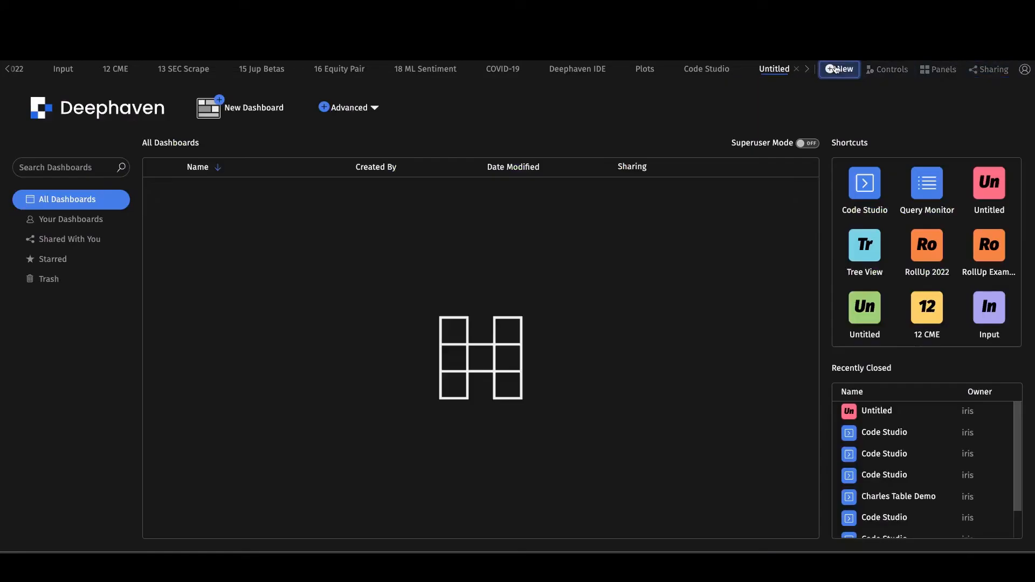
left_click(69, 239)
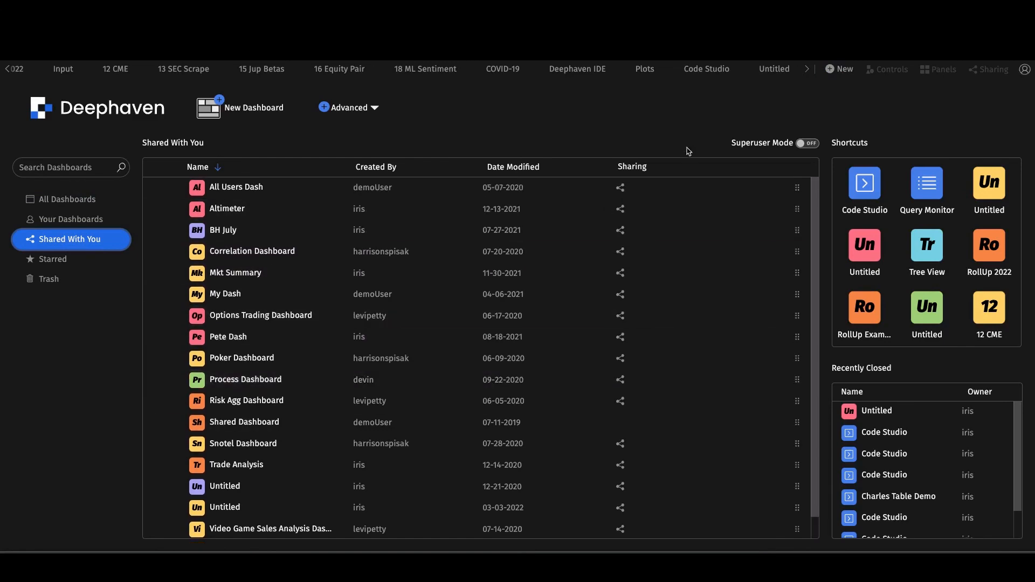
left_click(662, 70)
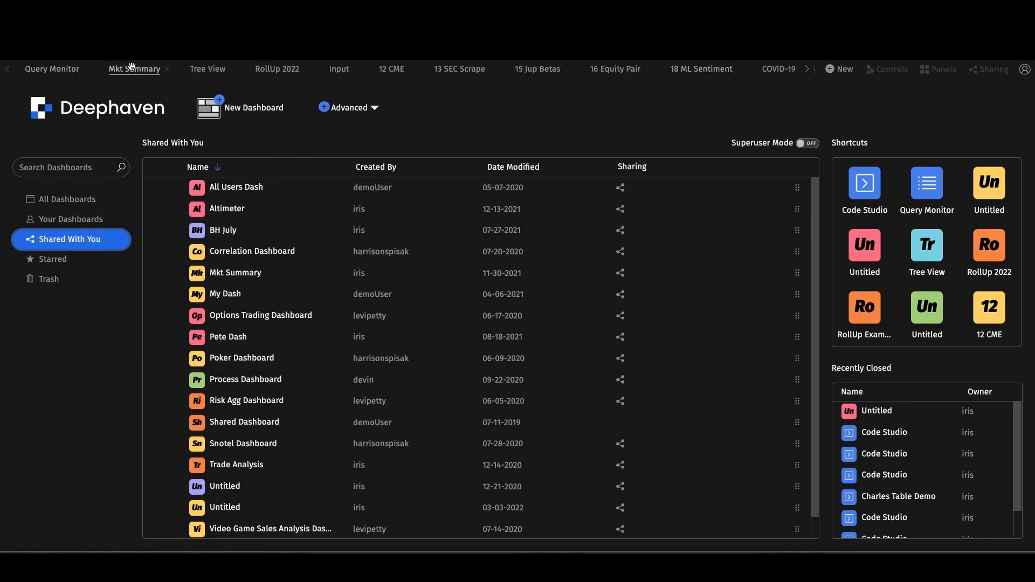
- Return to the Untitled dashboard and bring up its Rename prompt
scroll(750, 65, "right", 5)
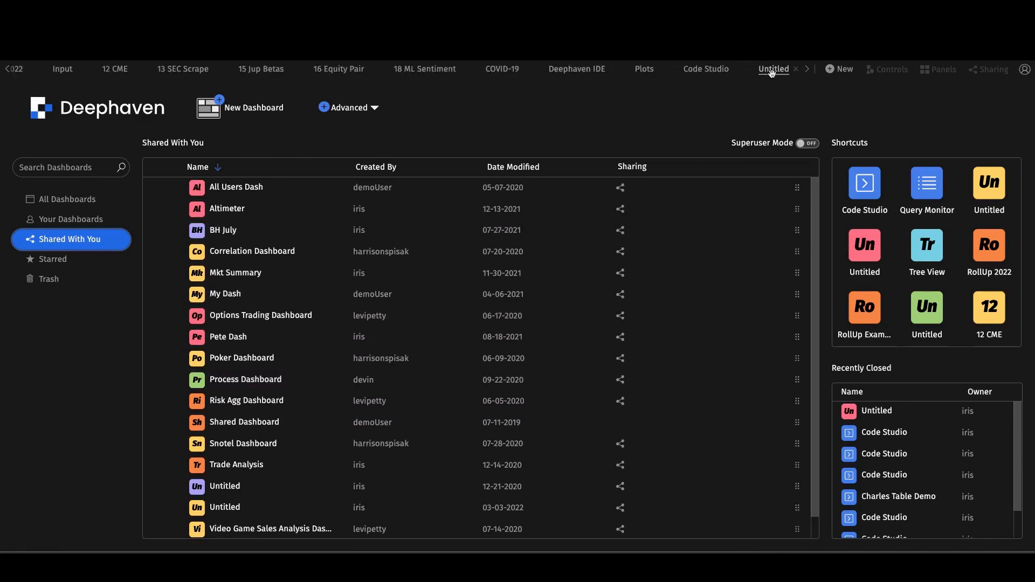
left_click(772, 73)
right_click(772, 73)
left_click(776, 96)
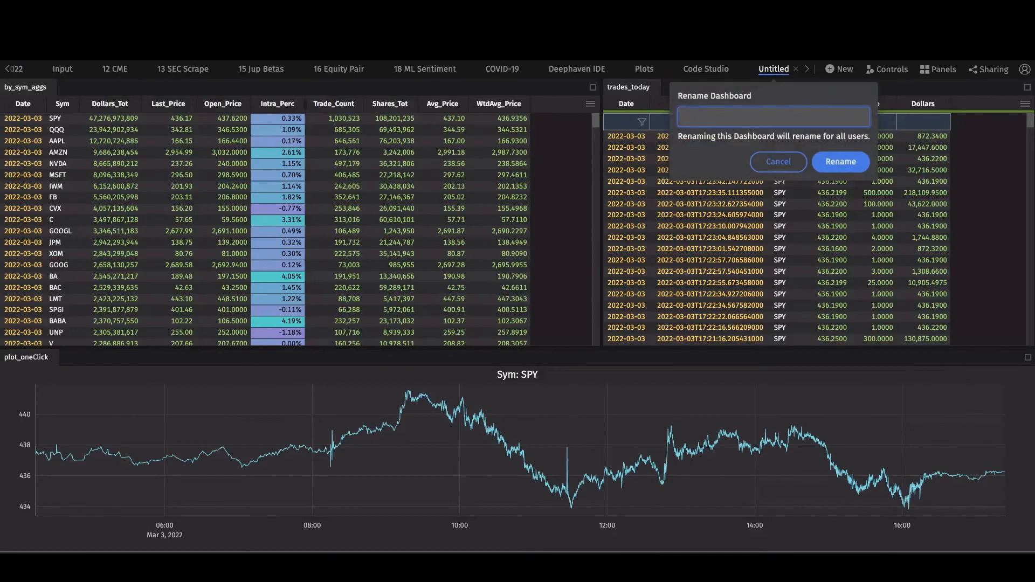
- Enter 'Mar_2022' as the new dashboard name and confirm the rename
type("Mar_2022")
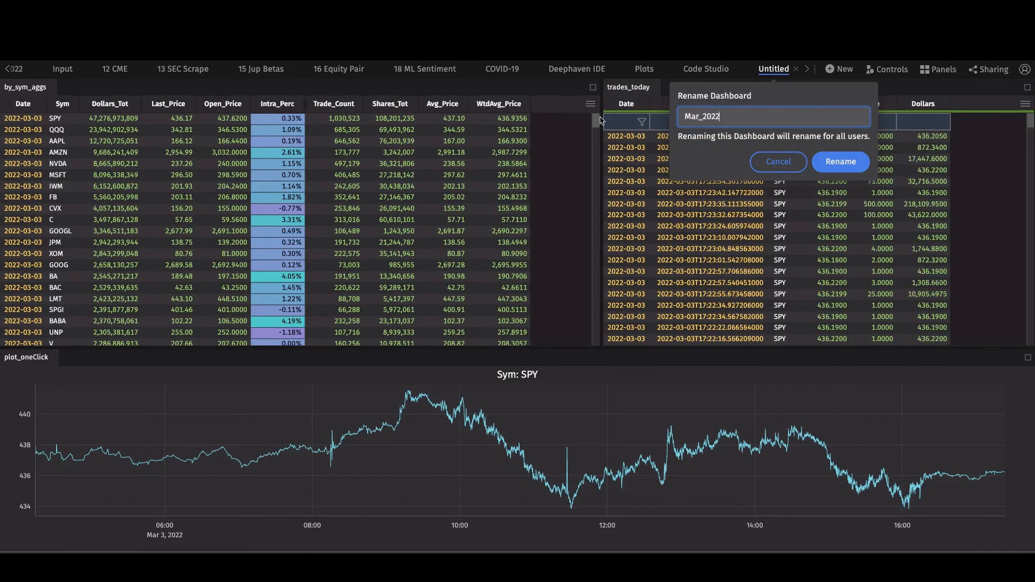
left_click(840, 161)
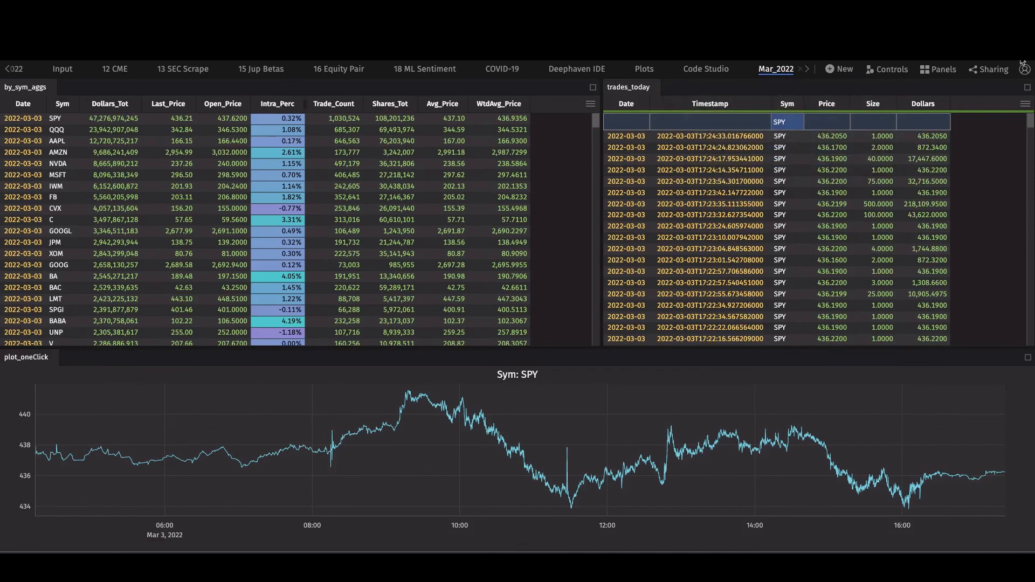
left_click(1025, 37)
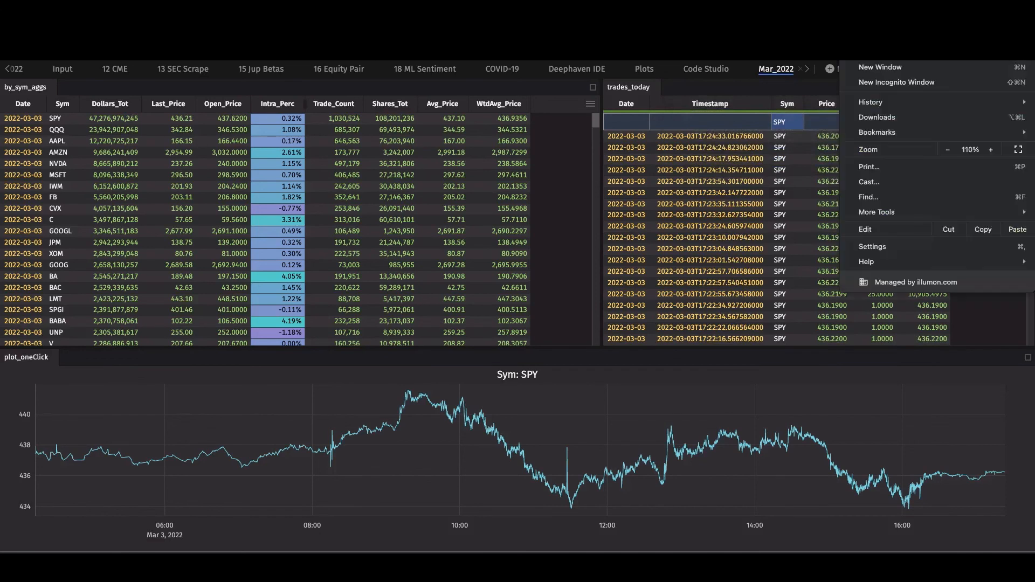
- Open a Chrome incognito window, check Deephaven's logged-in user, then move to the incognito window
left_click(924, 83)
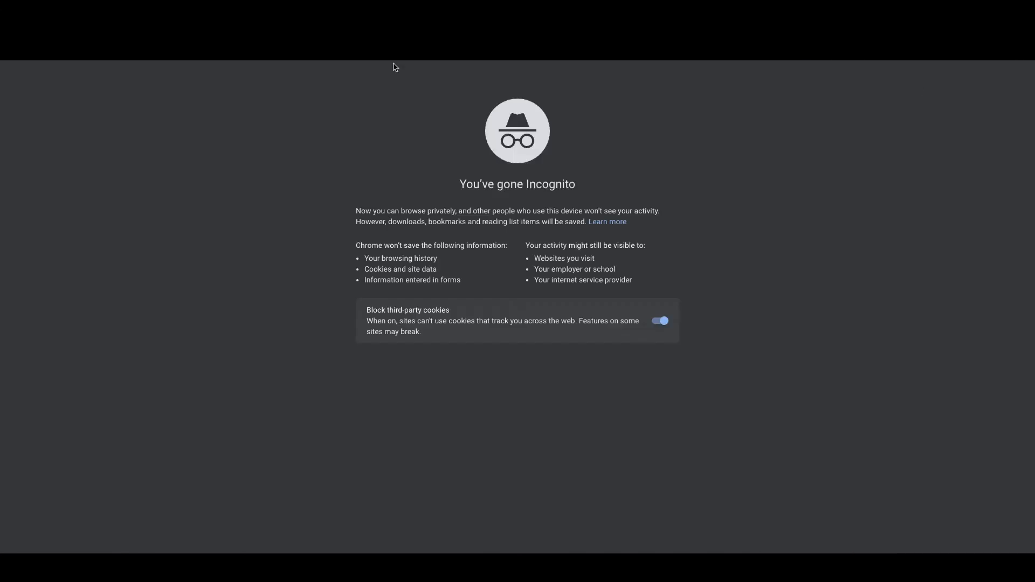
key("ctrl+Left")
key("ctrl+Left")
key("ctrl+Left")
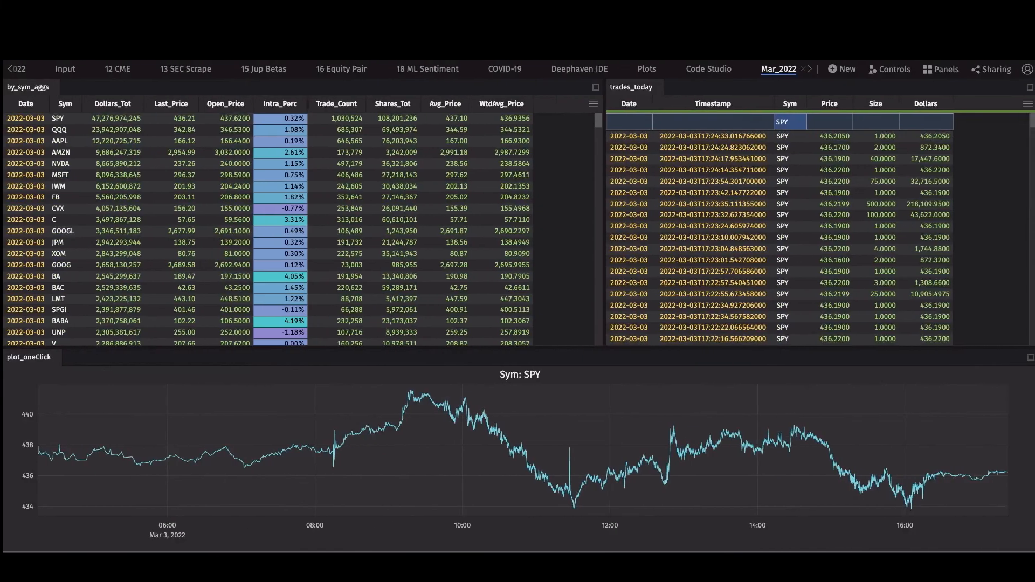
left_click(1026, 70)
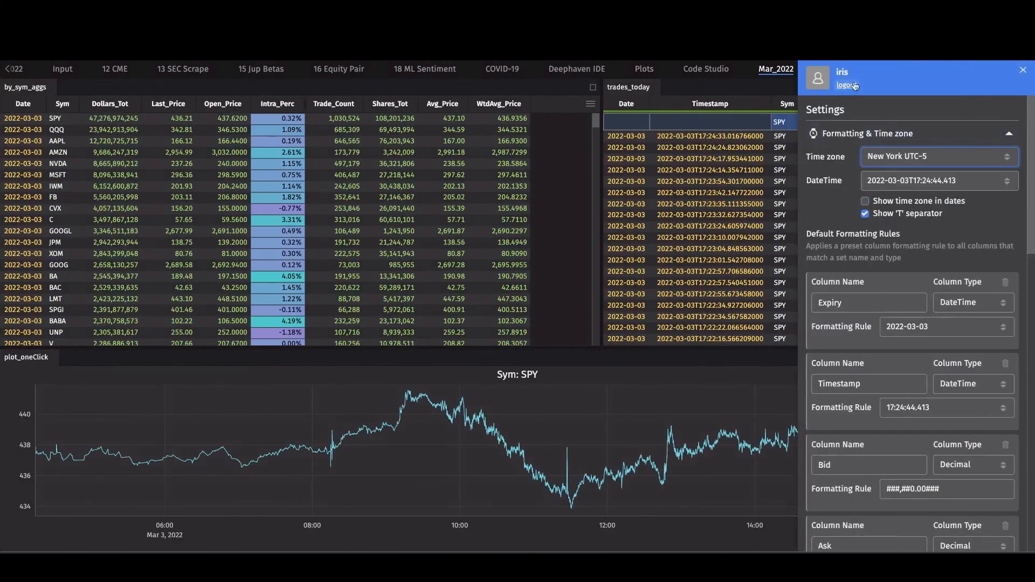
left_click(717, 215)
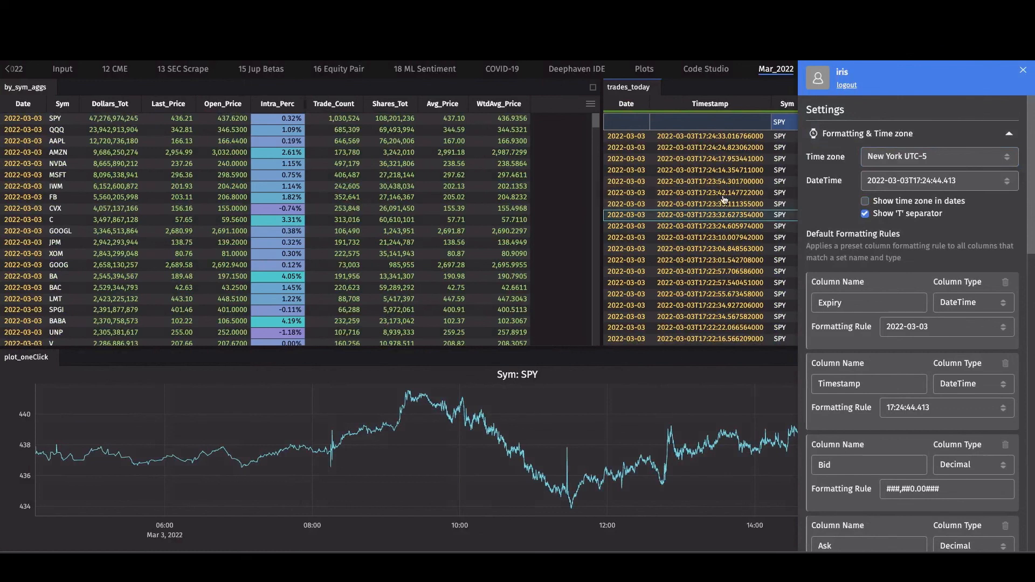
key("ctrl+Right")
key("ctrl+Right")
key("ctrl+Right")
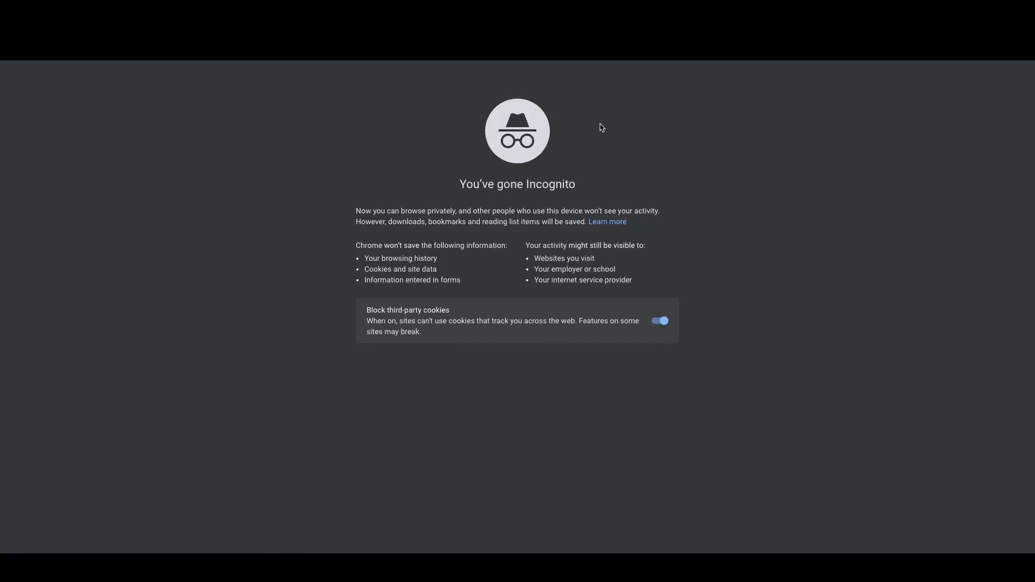
- Load the Deephaven login page and log in with the second user's username and password
key("Return")
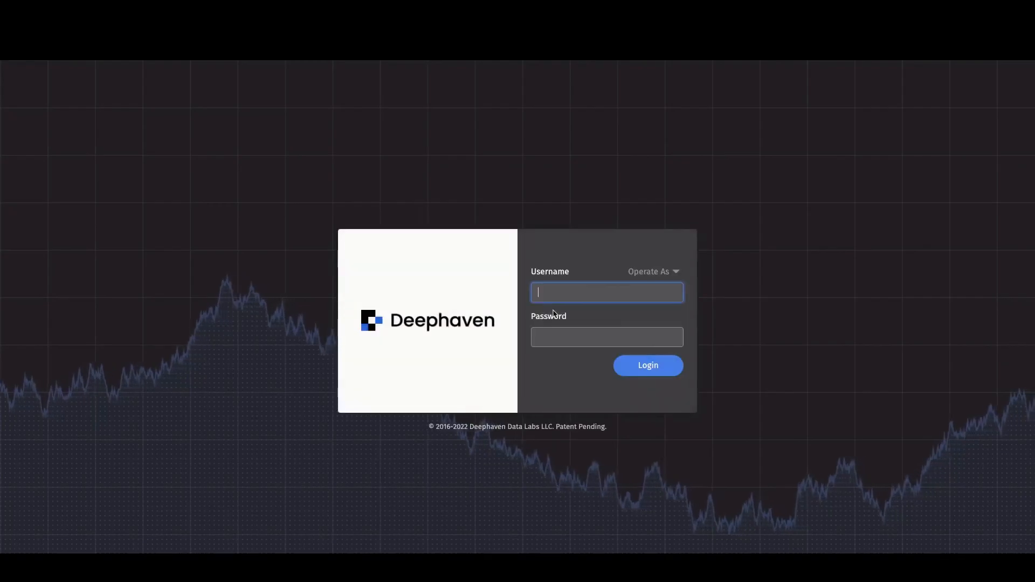
type("anotheruser")
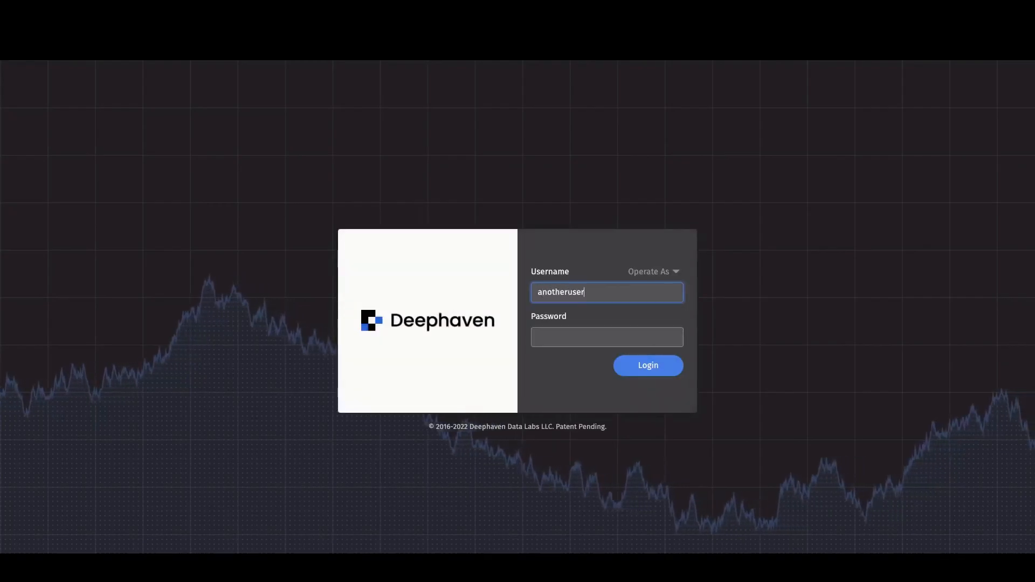
key("Tab")
type("anotheruser")
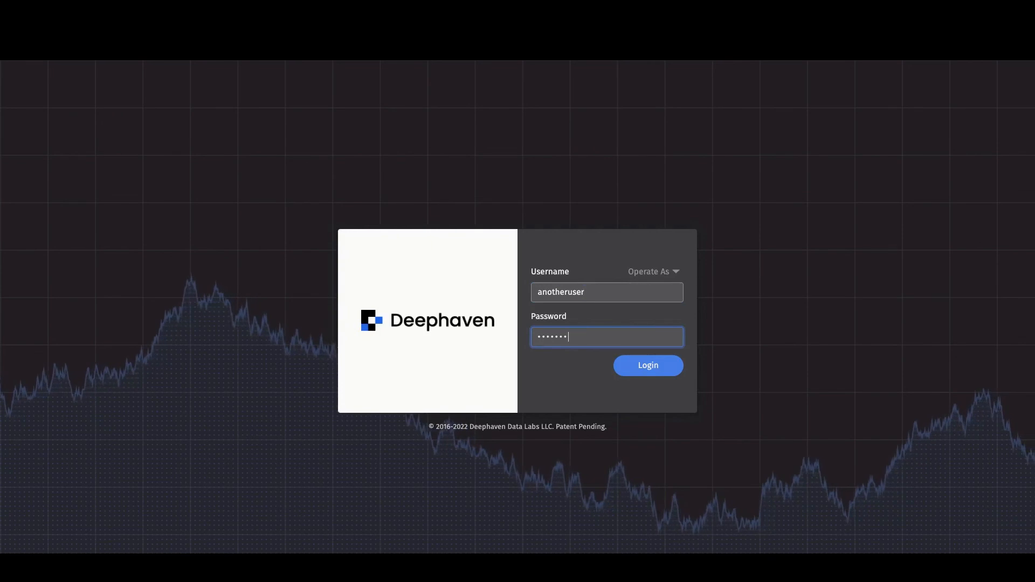
left_click(653, 367)
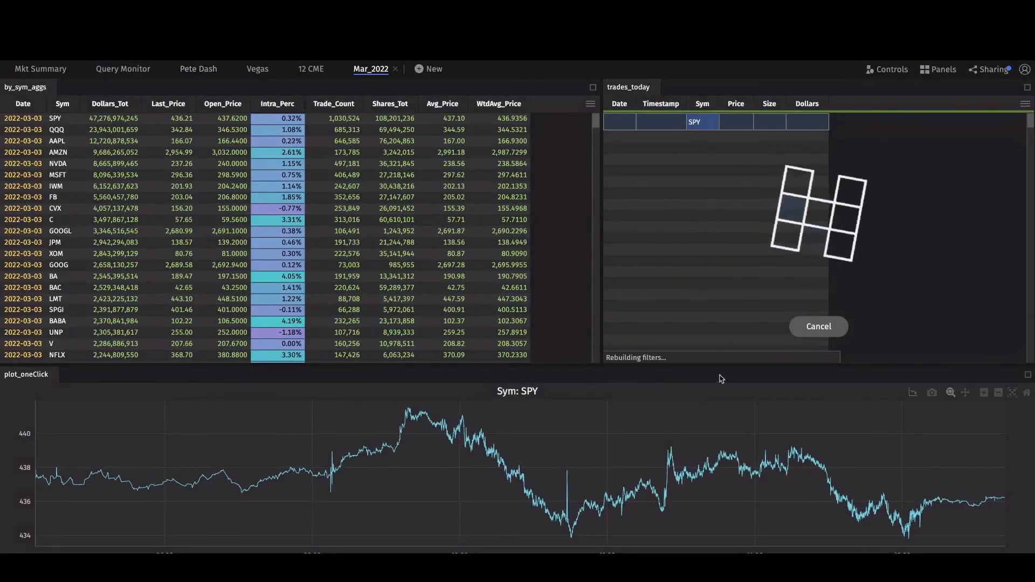
- Select MSFT, JPM, then SPY in by_sym_aggs, and zoom the SPY plot to a narrower time range
left_click(114, 180)
left_click(169, 241)
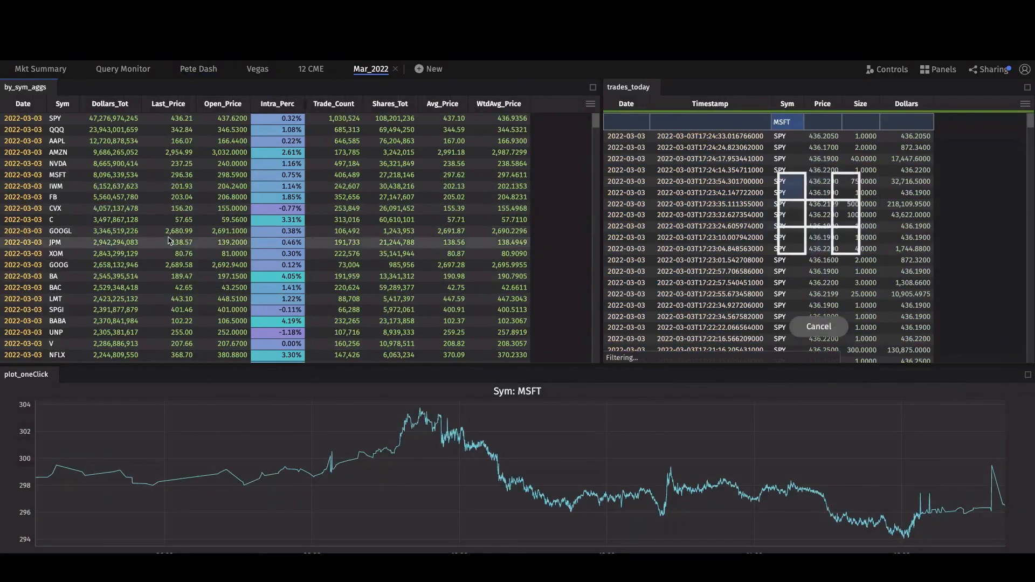
left_click(162, 119)
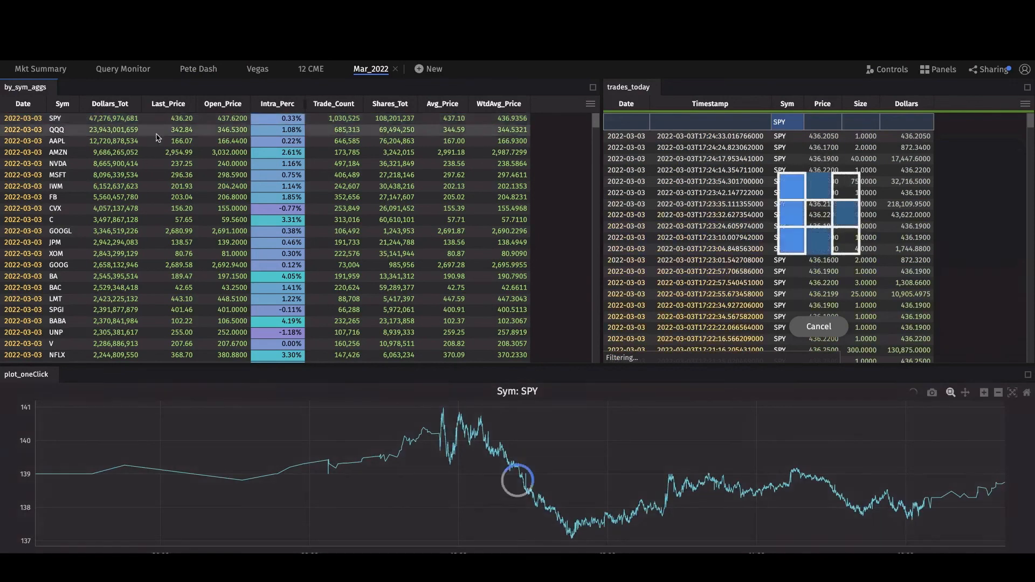
left_click_drag(534, 403, 854, 539)
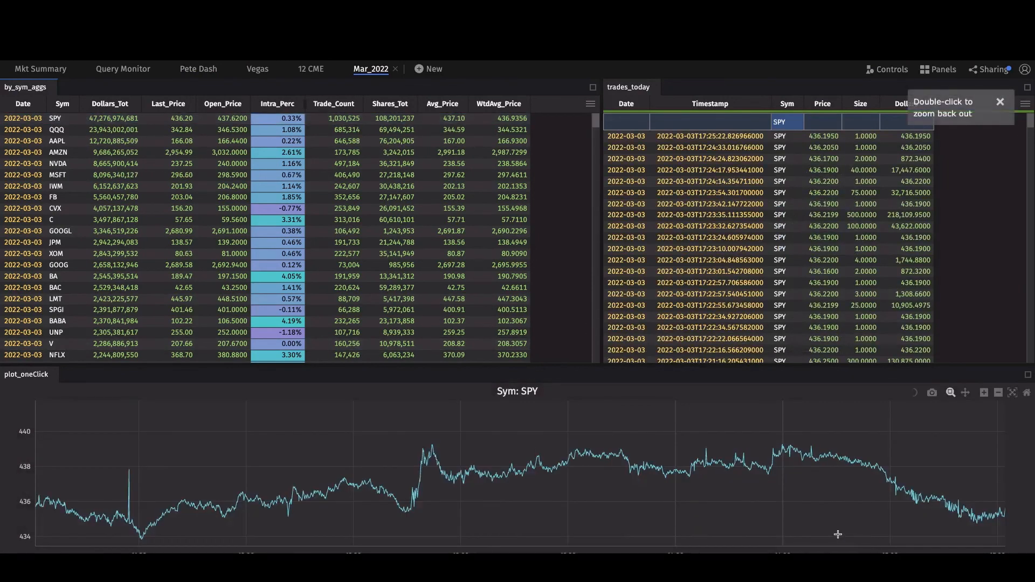